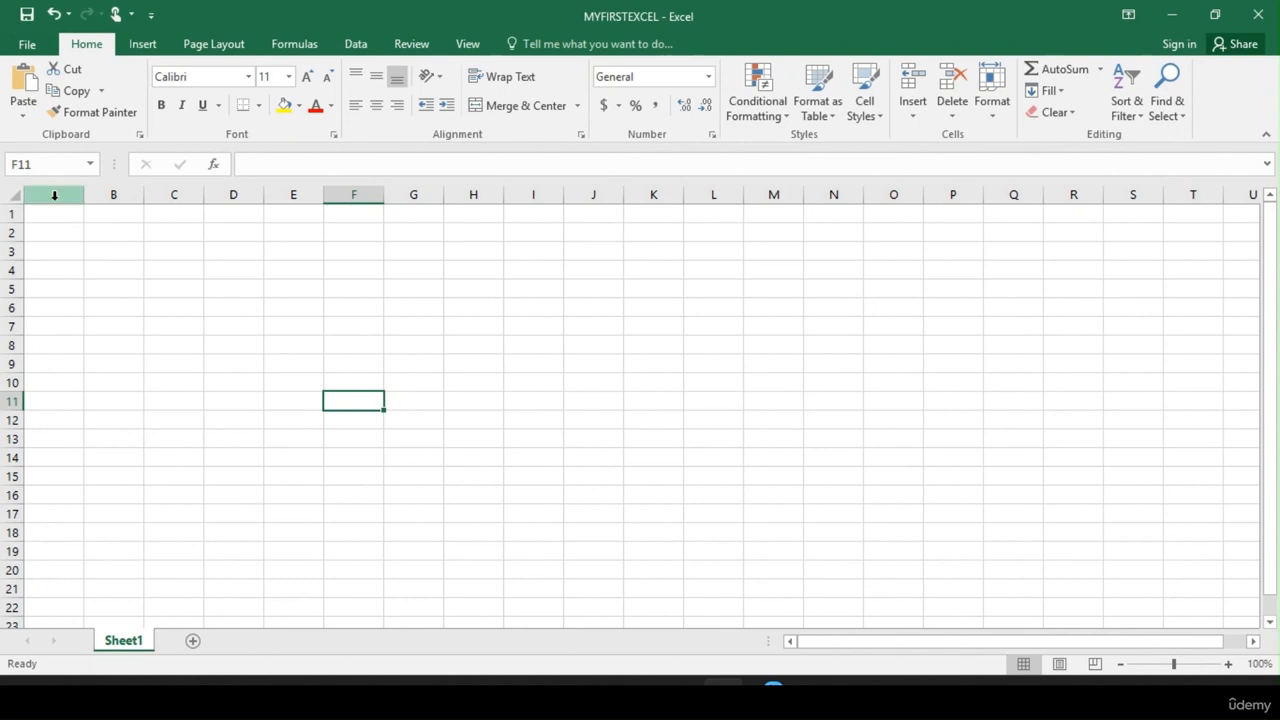
# Enter 1 in cell A1, fill it down through A13, and clear the filled range.
pyautogui.click(48, 215)
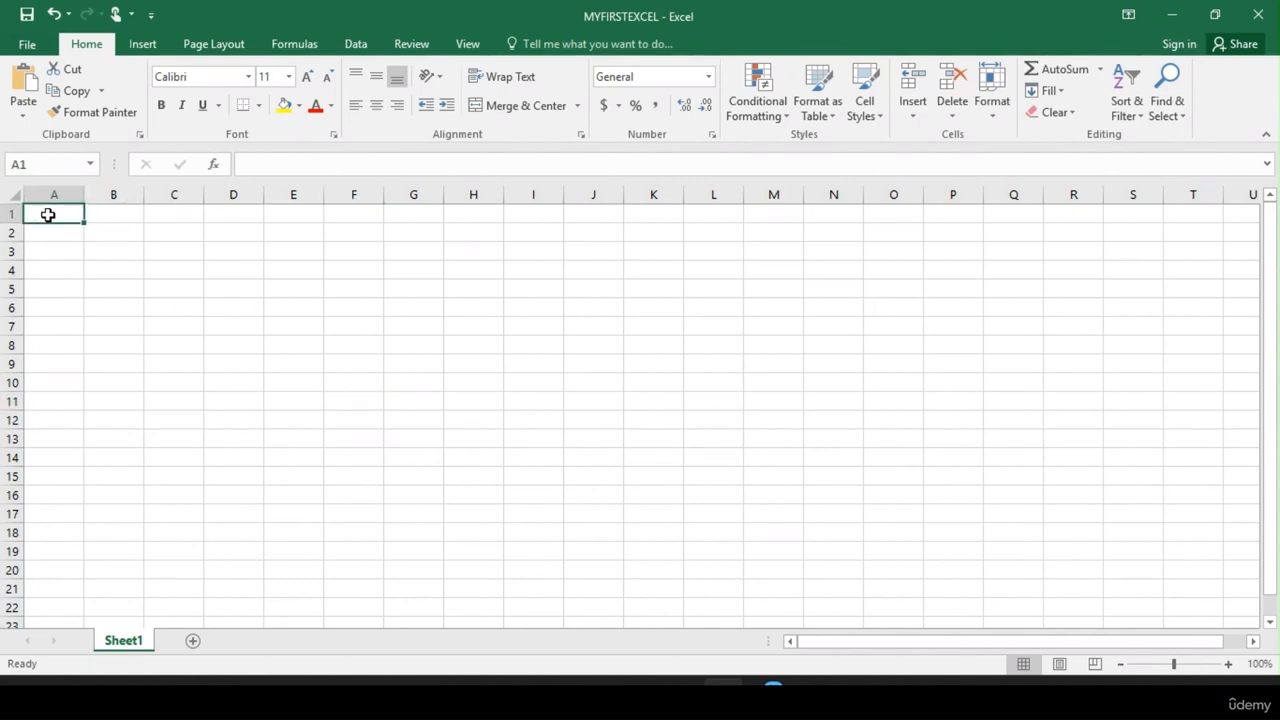
pyautogui.write('1')
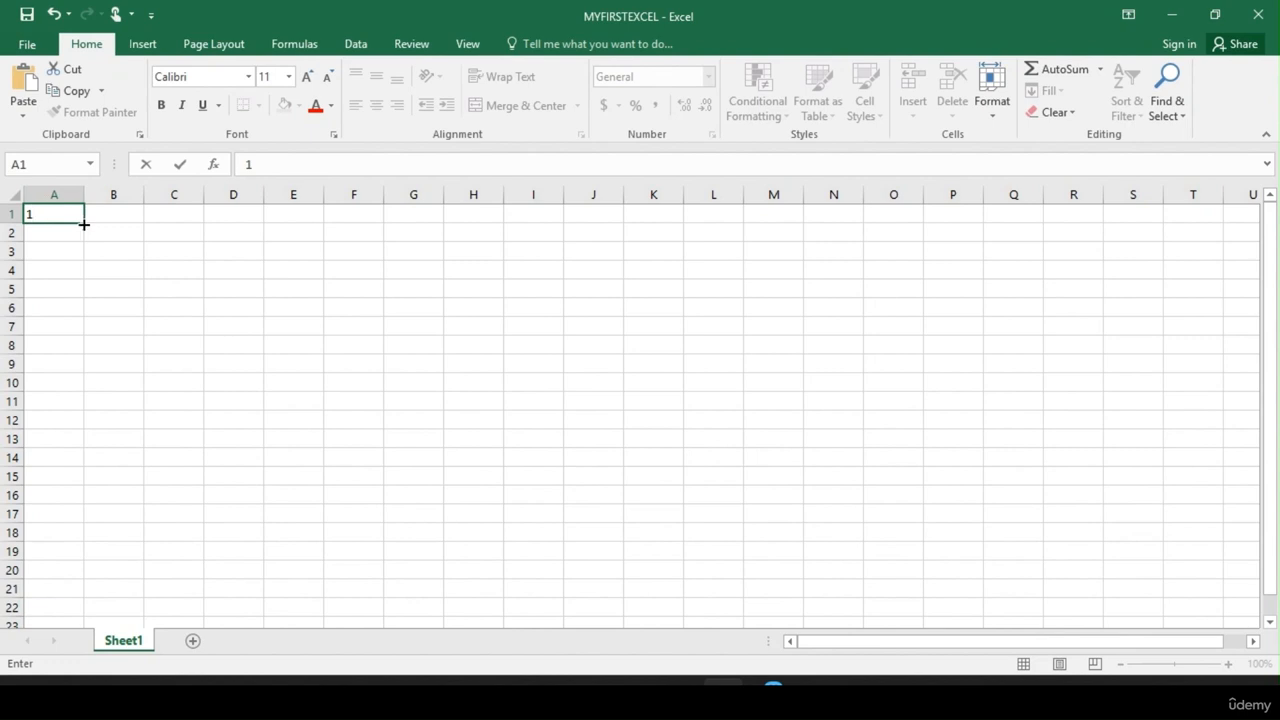
pyautogui.moveTo(84, 224); pyautogui.dragTo(71, 453)
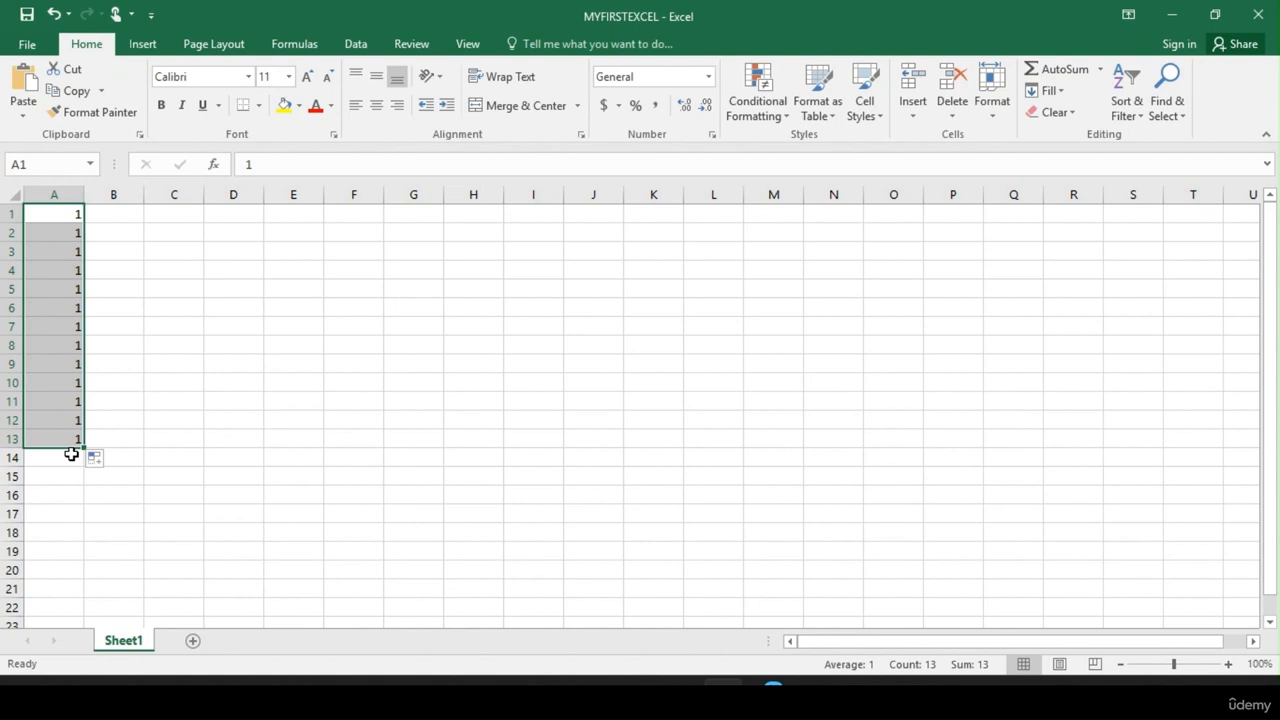
pyautogui.press('Delete')
# Enter 1 in cell A1 and 2 in cell A2 as the start of a number pattern.
pyautogui.click(76, 212)
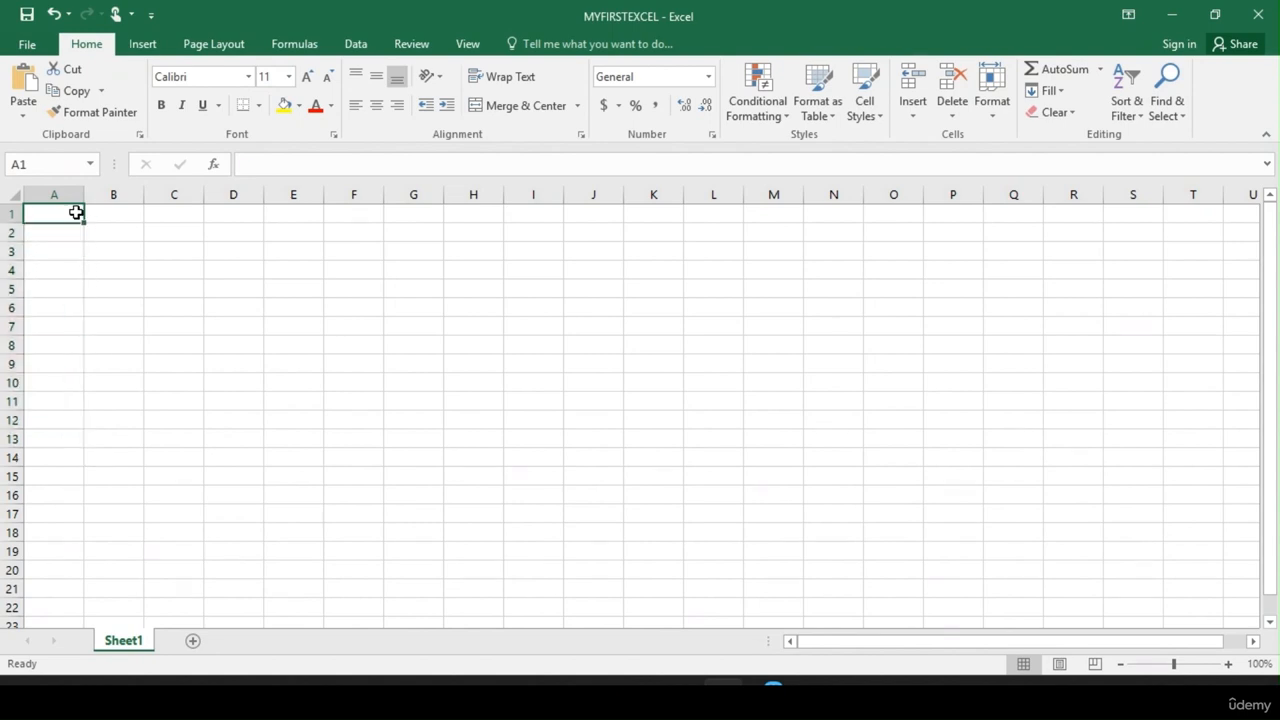
pyautogui.write('1')
pyautogui.click(66, 234)
pyautogui.write('2')
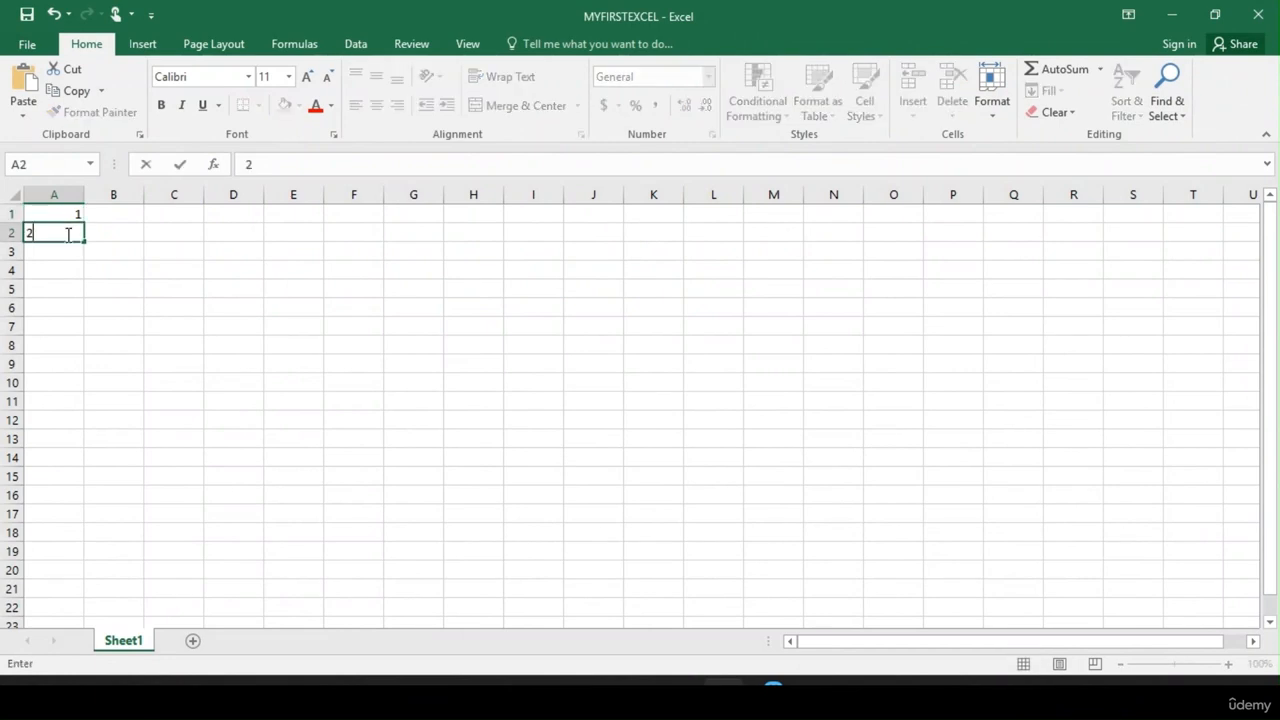
pyautogui.click(114, 231)
pyautogui.click(63, 231)
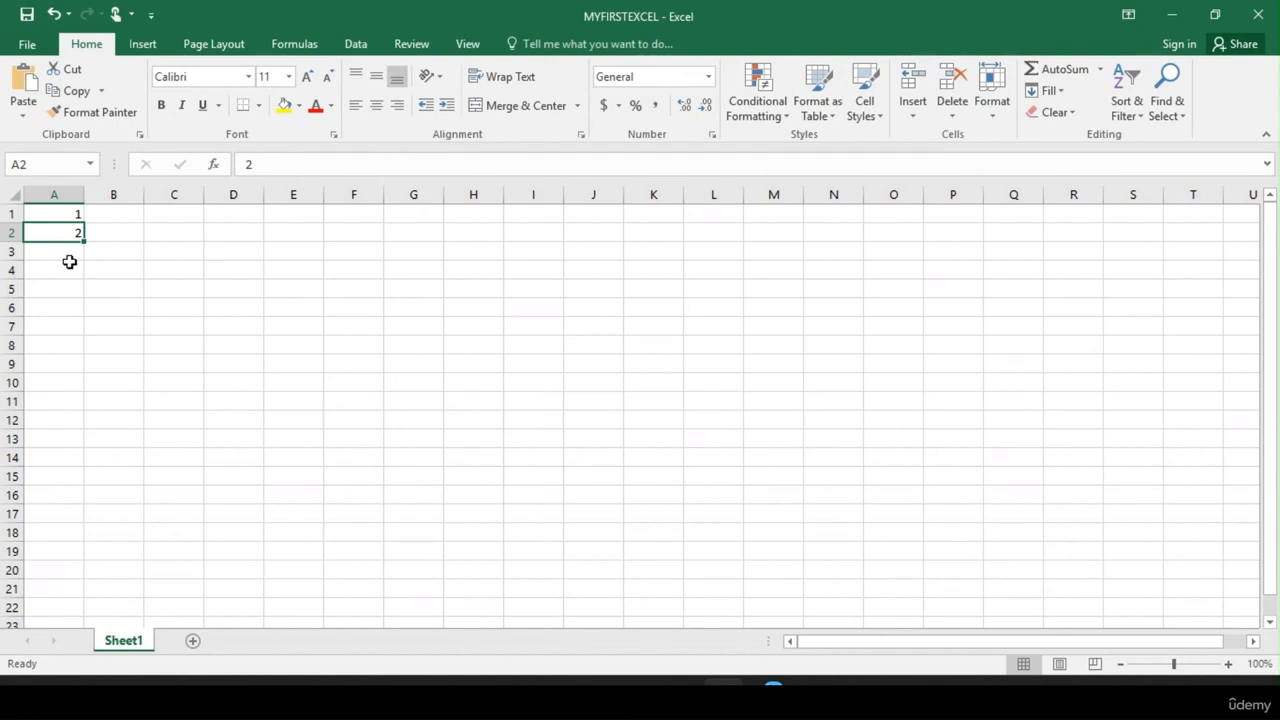
# Select A1:A2 and fill the number series down to cell A10.
pyautogui.click(52, 216)
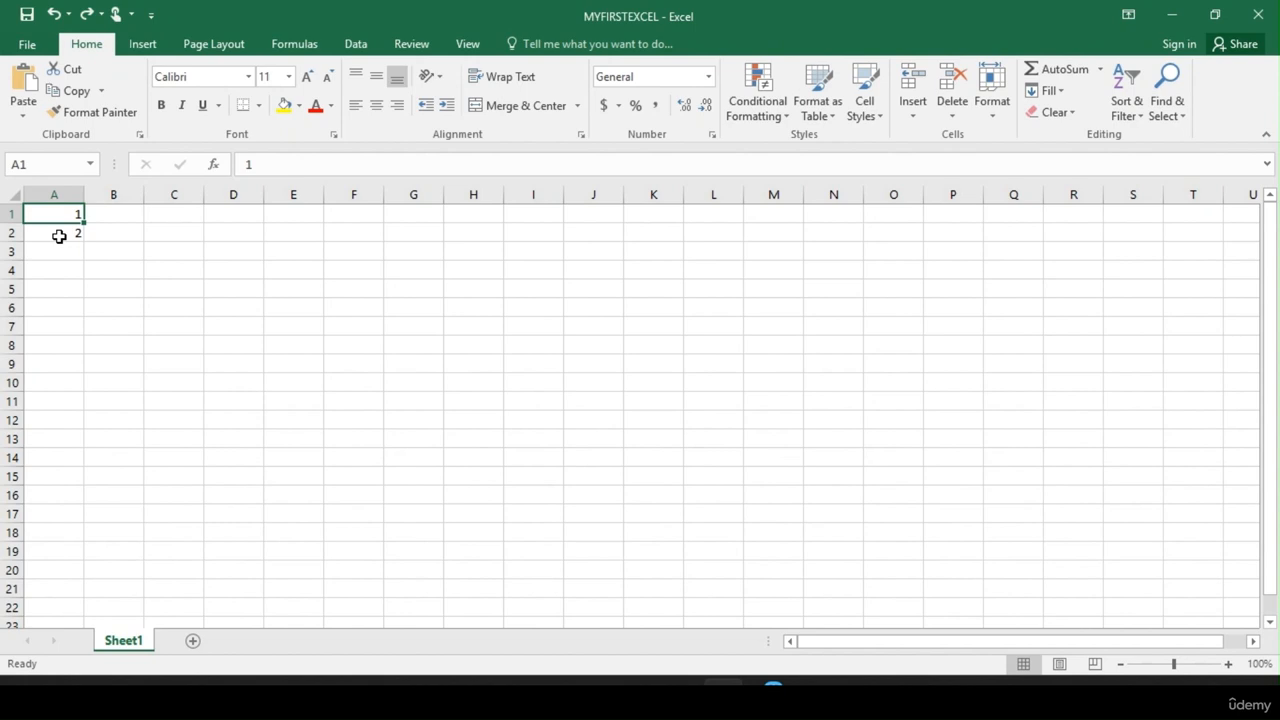
pyautogui.keyDown('shift'); pyautogui.click(59, 236); pyautogui.keyUp('shift')
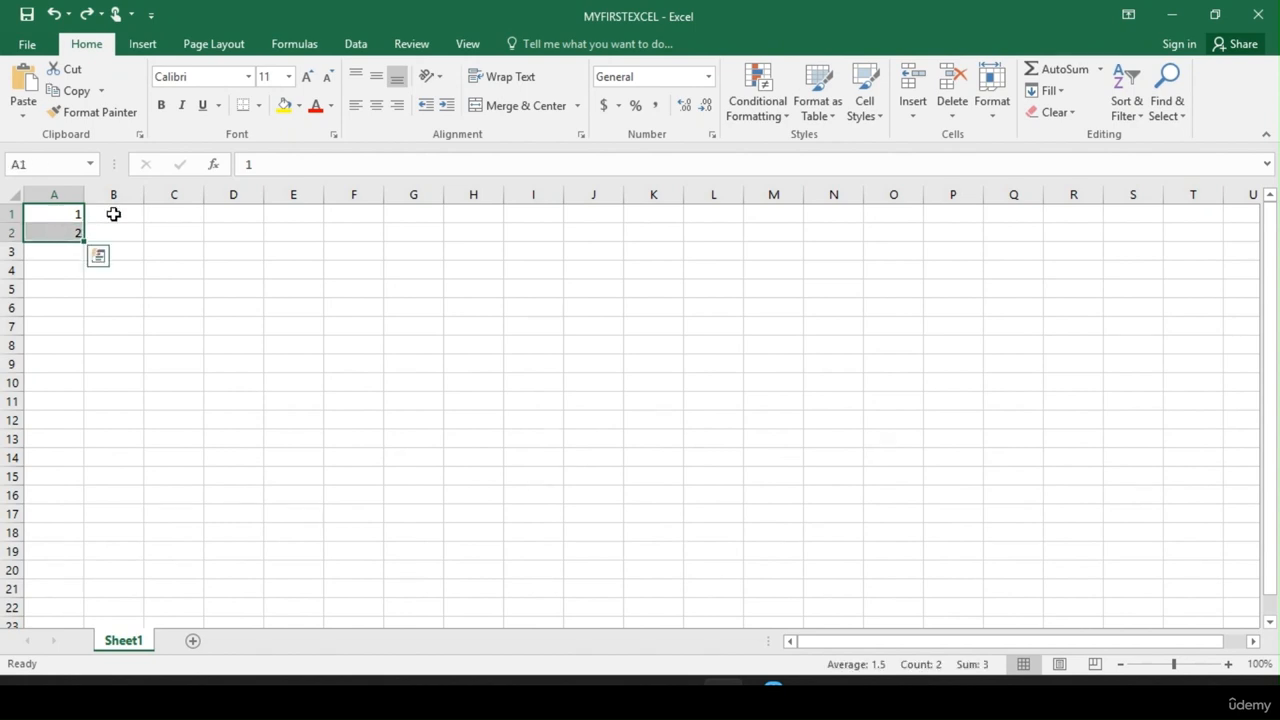
pyautogui.click(118, 214)
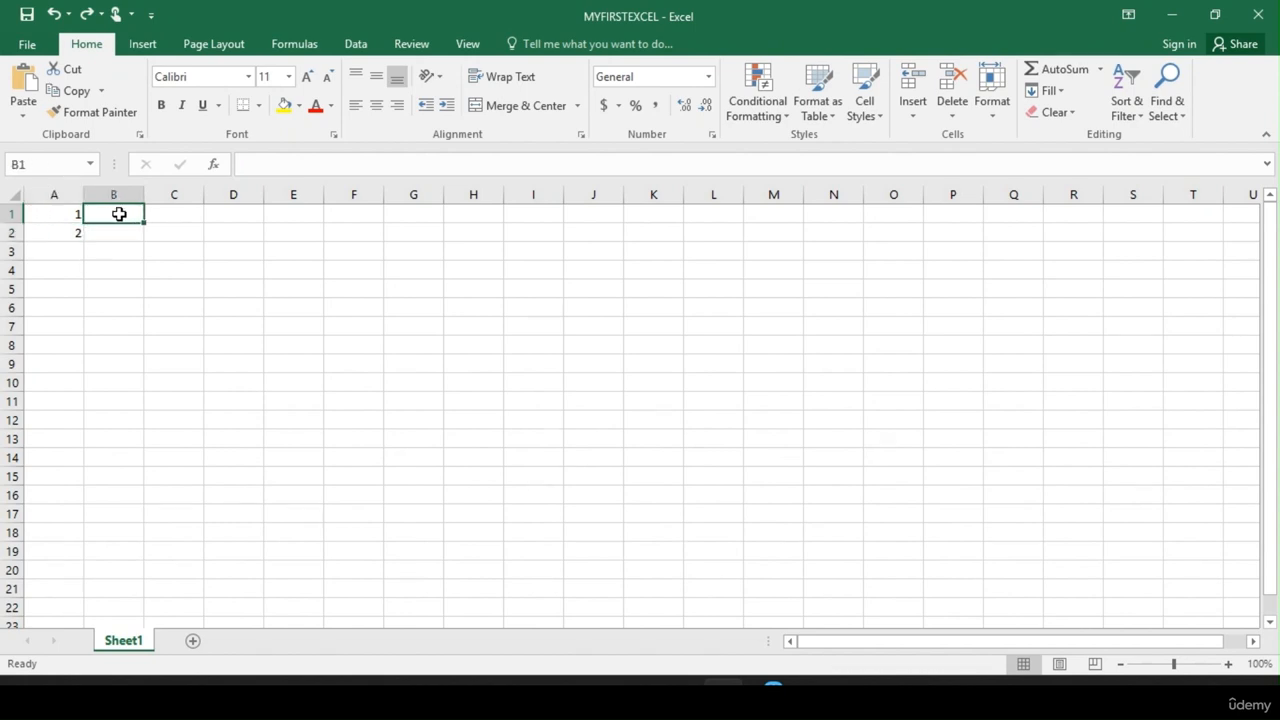
pyautogui.click(62, 215)
pyautogui.click(135, 214)
pyautogui.click(61, 215)
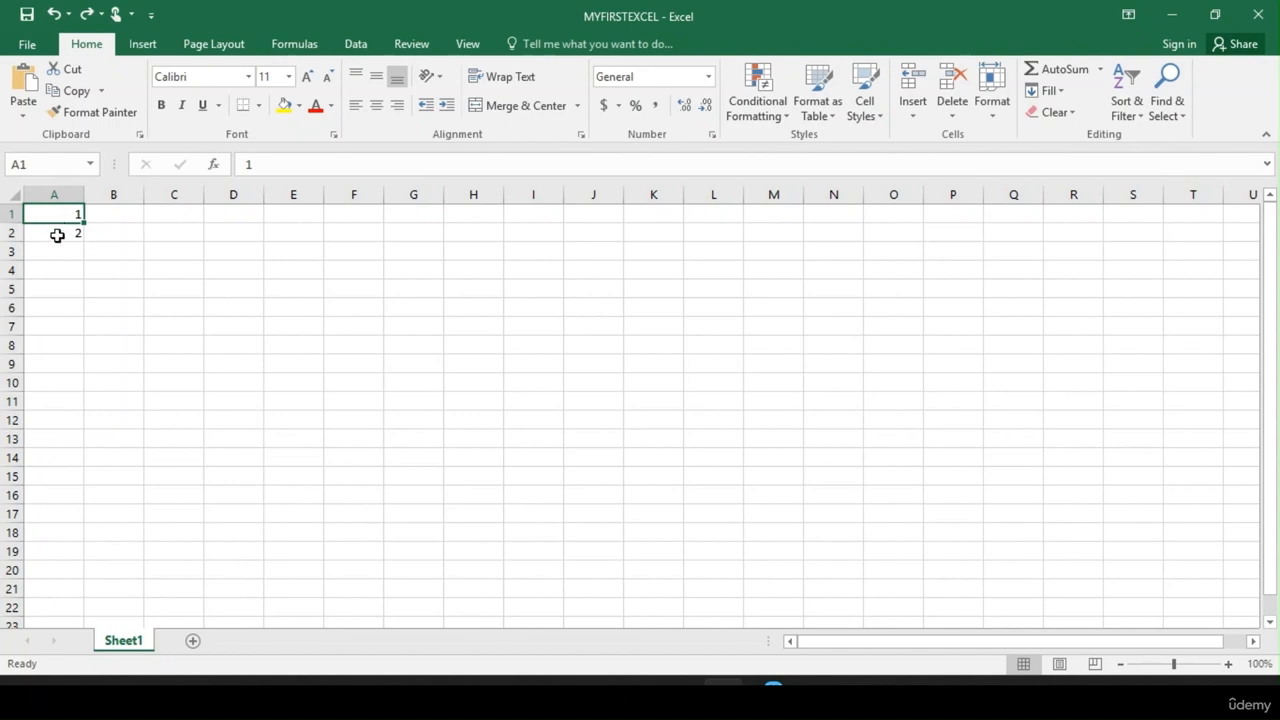
pyautogui.keyDown('shift'); pyautogui.click(58, 235); pyautogui.keyUp('shift')
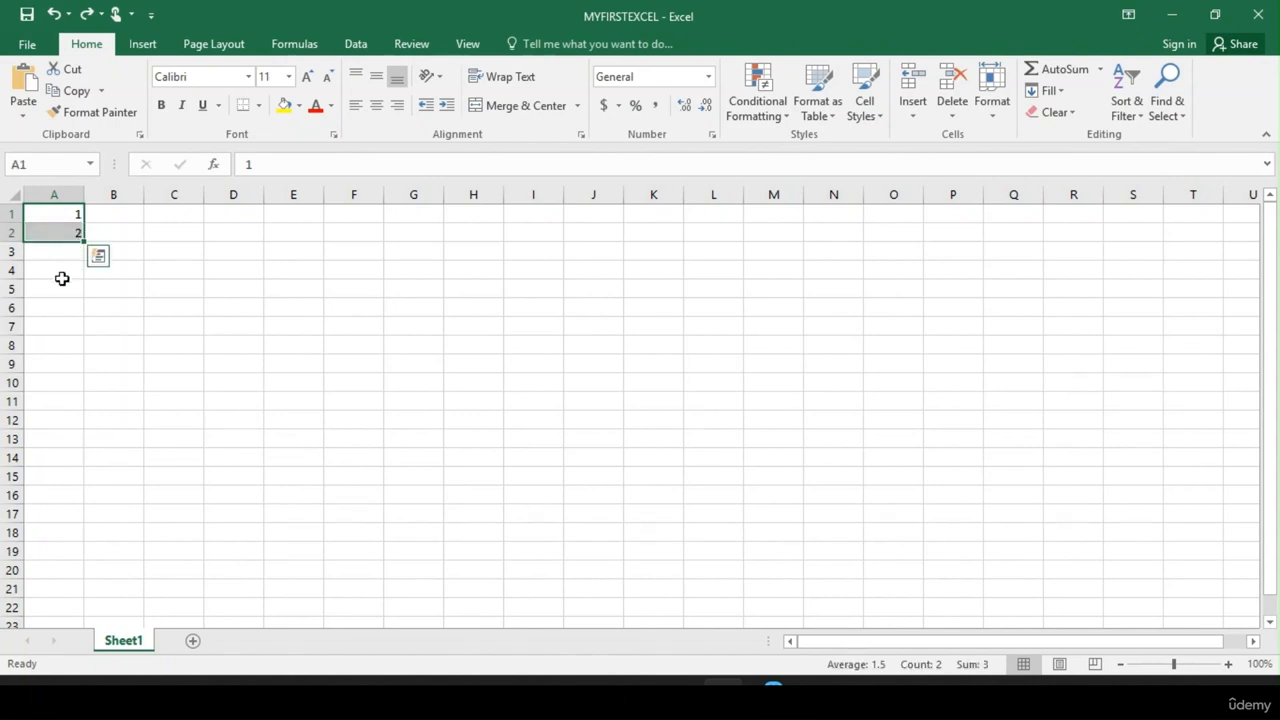
pyautogui.moveTo(85, 241); pyautogui.dragTo(84, 388)
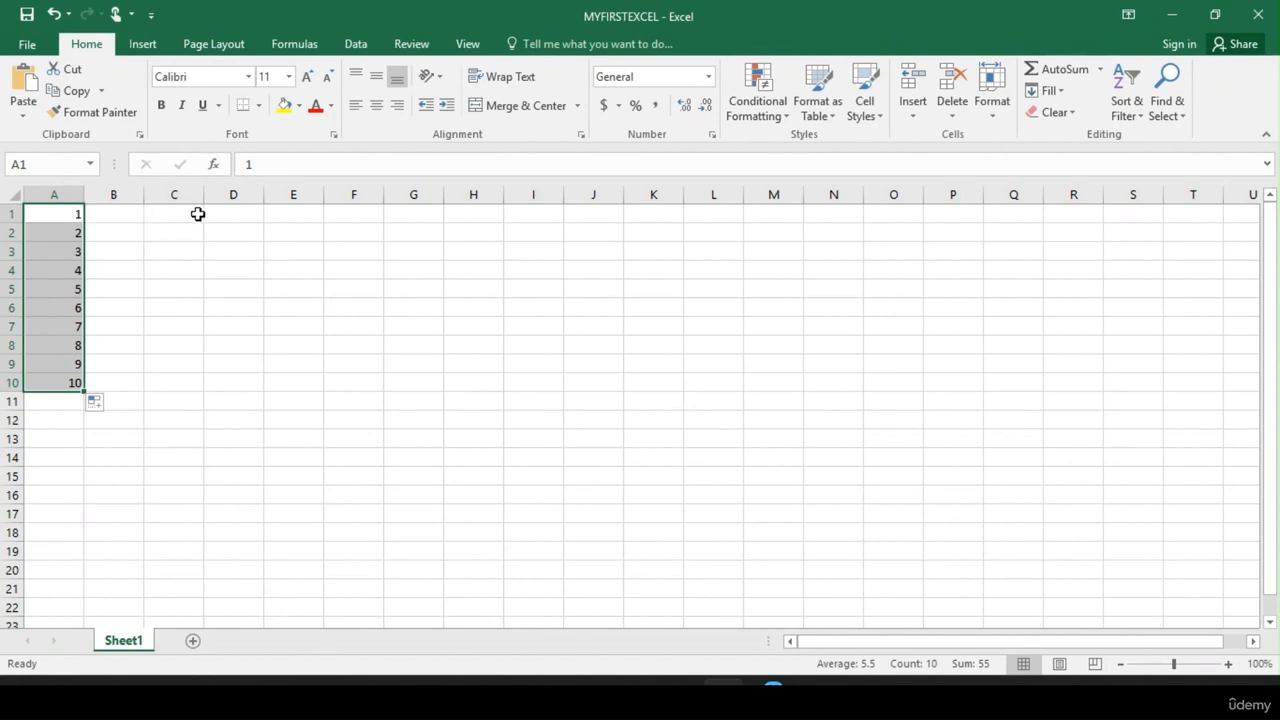
# Enter 1 and 2 in cells D1 and D2 and fill the series down to cell D20.
pyautogui.click(241, 214)
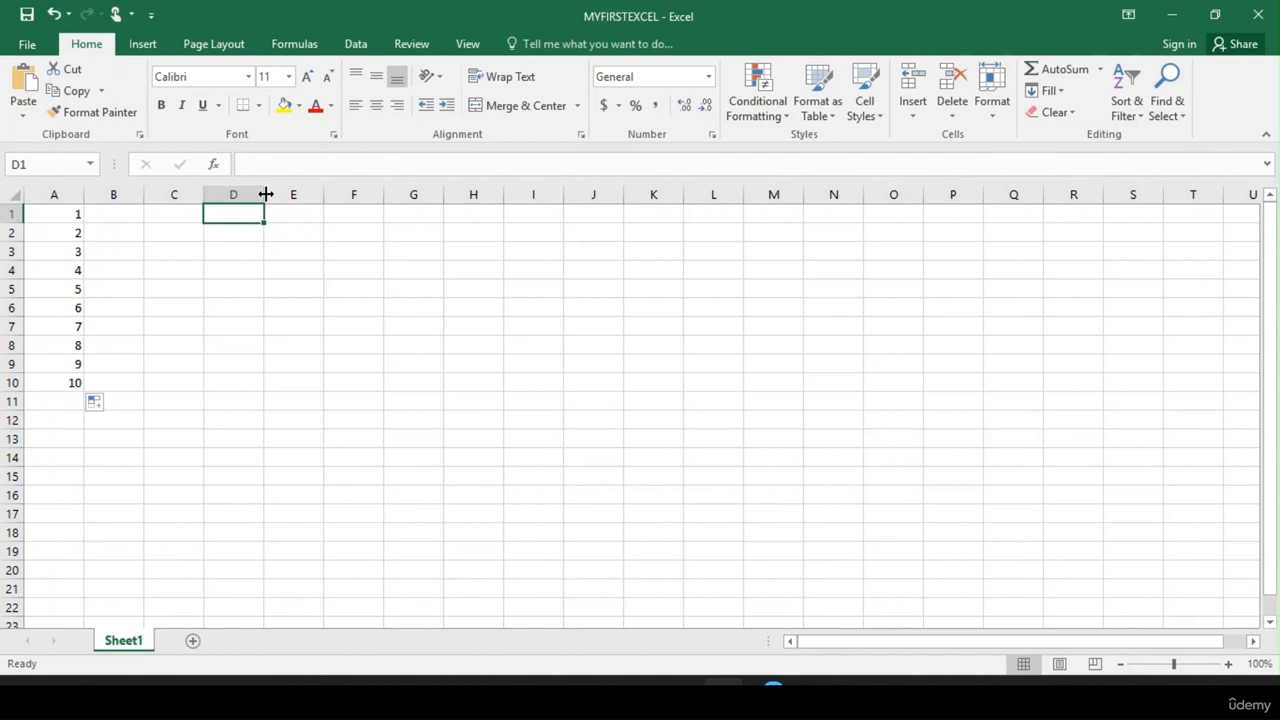
pyautogui.write('1')
pyautogui.press('Return')
pyautogui.write('2')
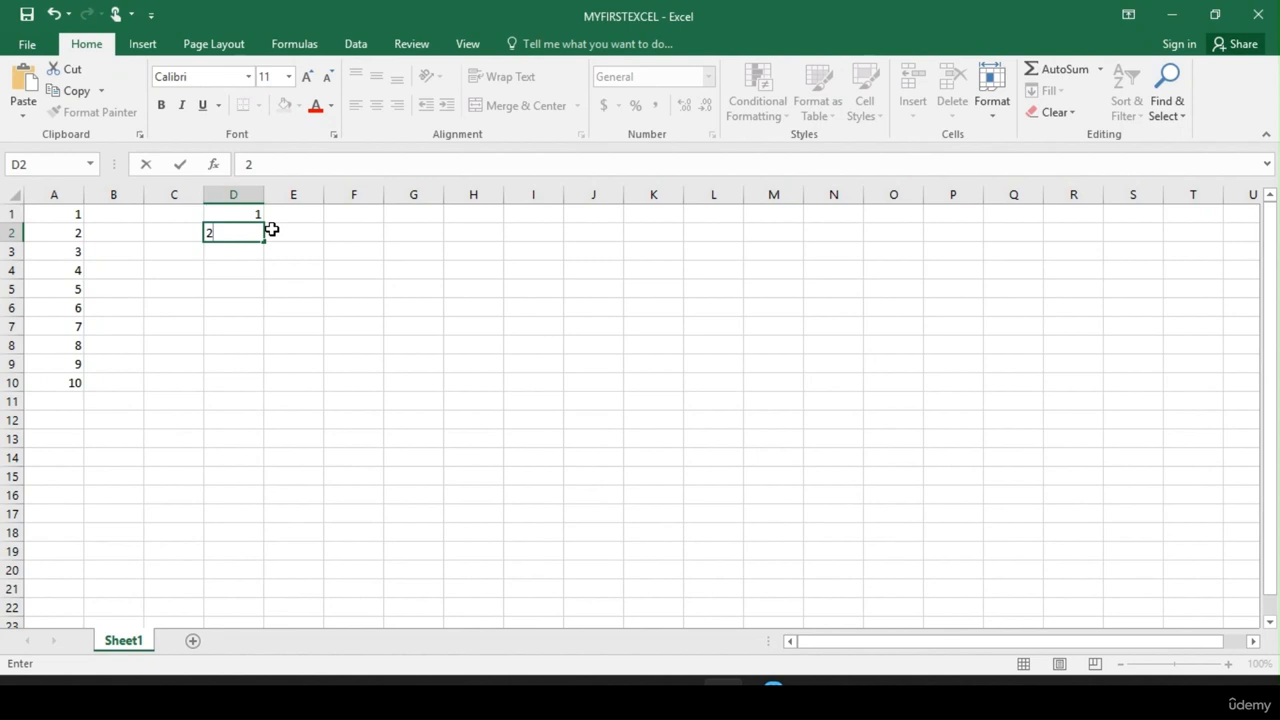
pyautogui.click(283, 216)
pyautogui.click(245, 214)
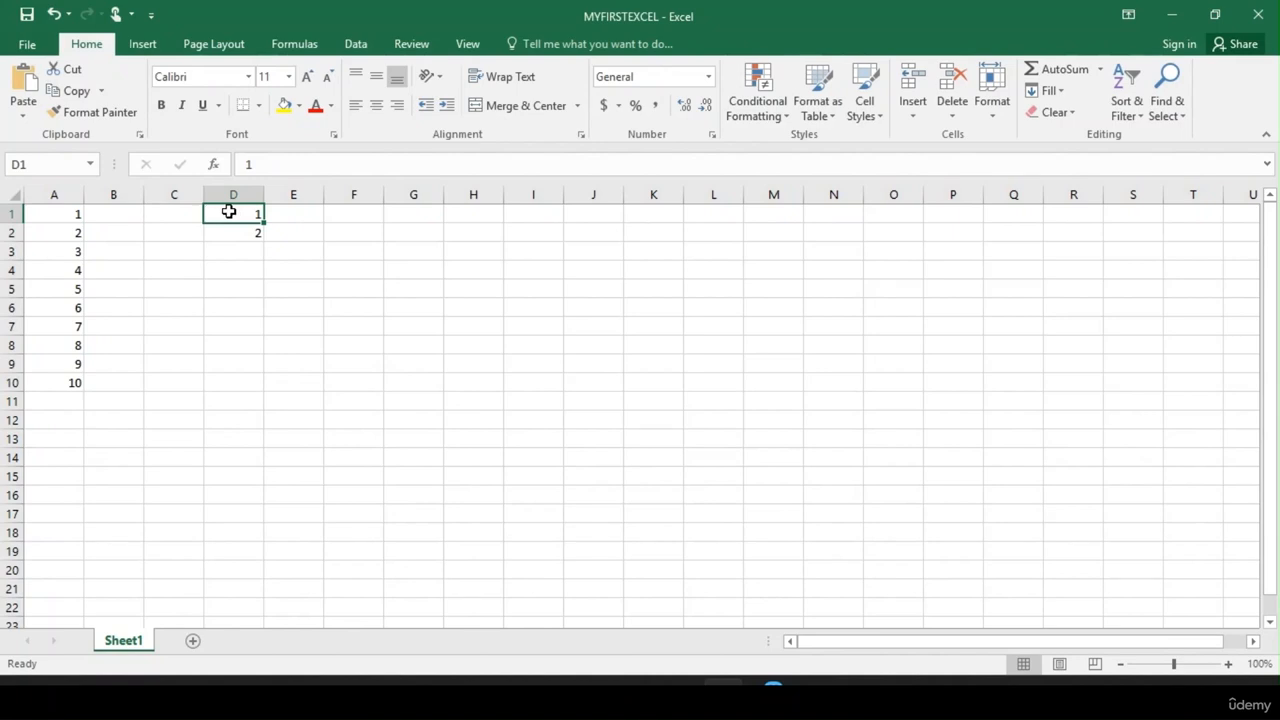
pyautogui.moveTo(229, 213); pyautogui.dragTo(239, 232)
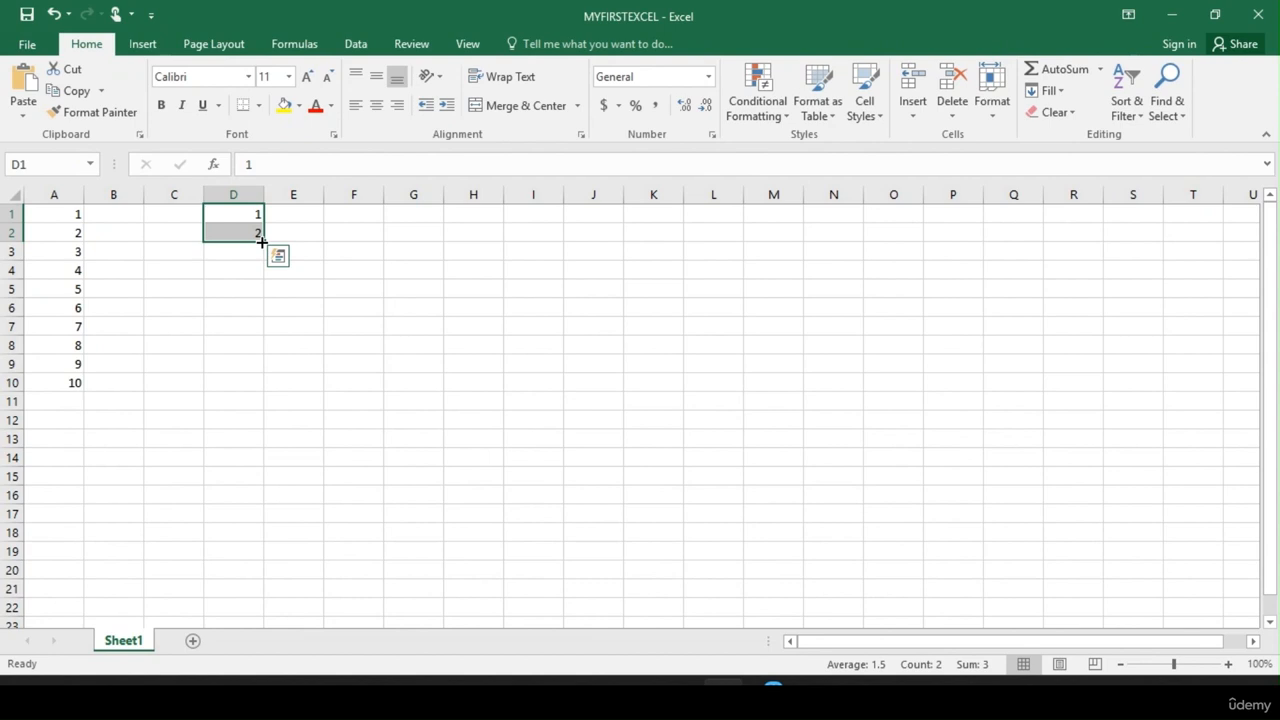
pyautogui.moveTo(262, 242); pyautogui.dragTo(267, 577)
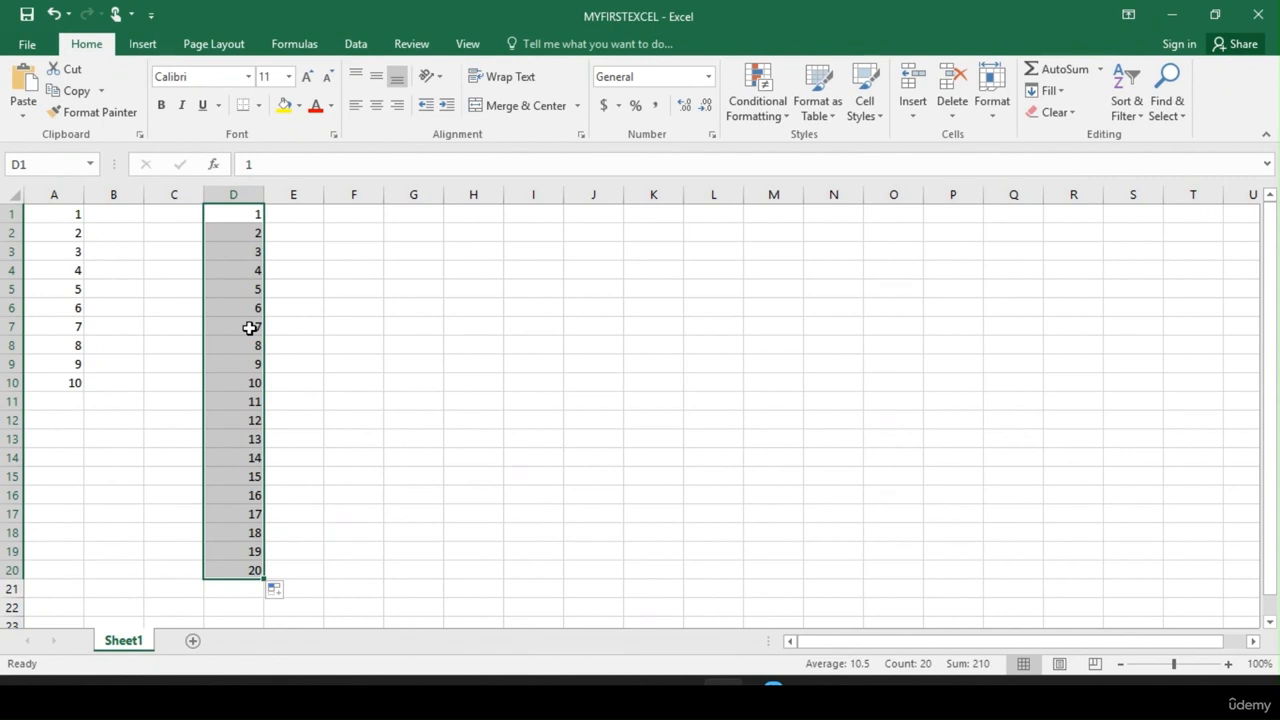
# Enter 2 and 4 in cells G1 and G2 and fill the even-number series down to cell G10.
pyautogui.click(405, 215)
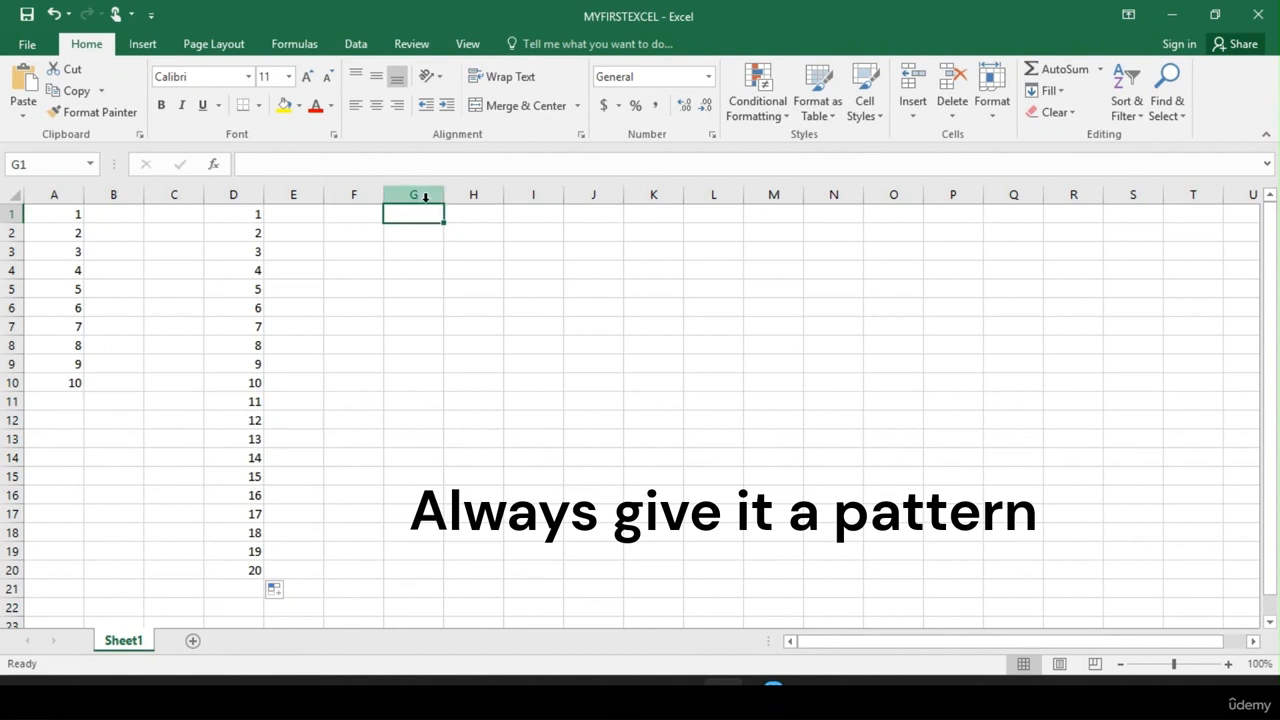
pyautogui.write('2')
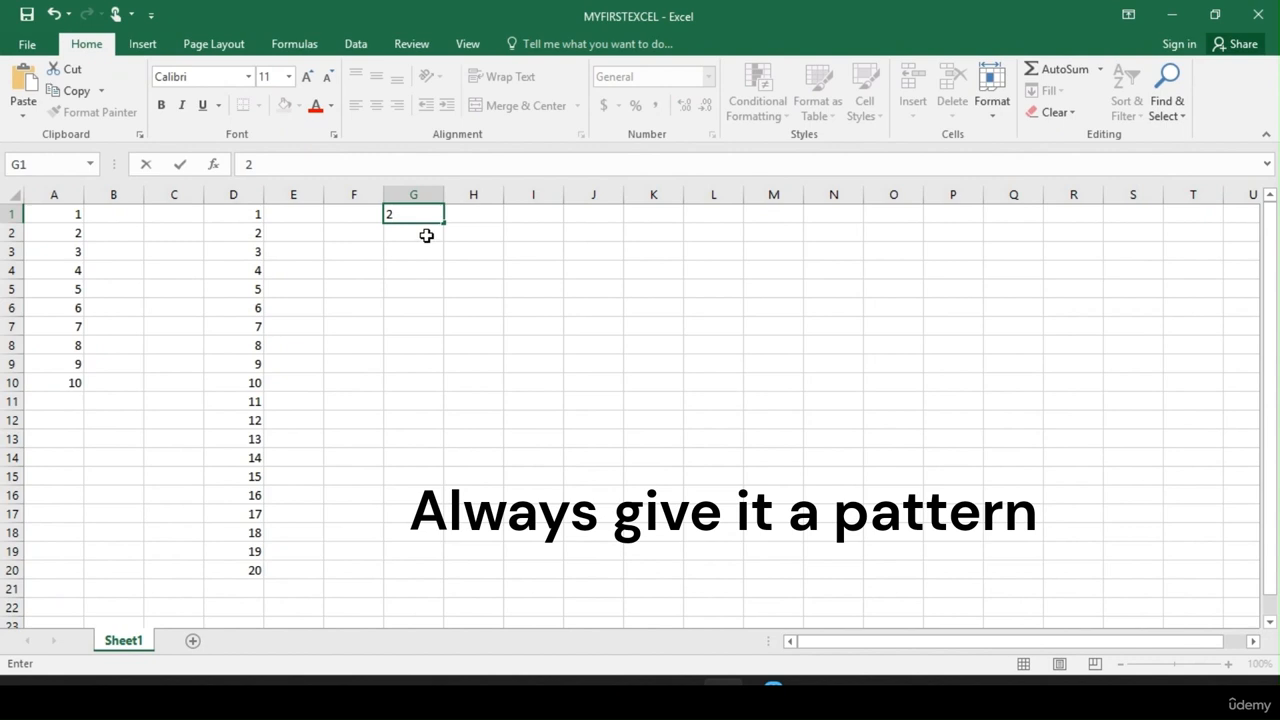
pyautogui.press('Return')
pyautogui.write('4')
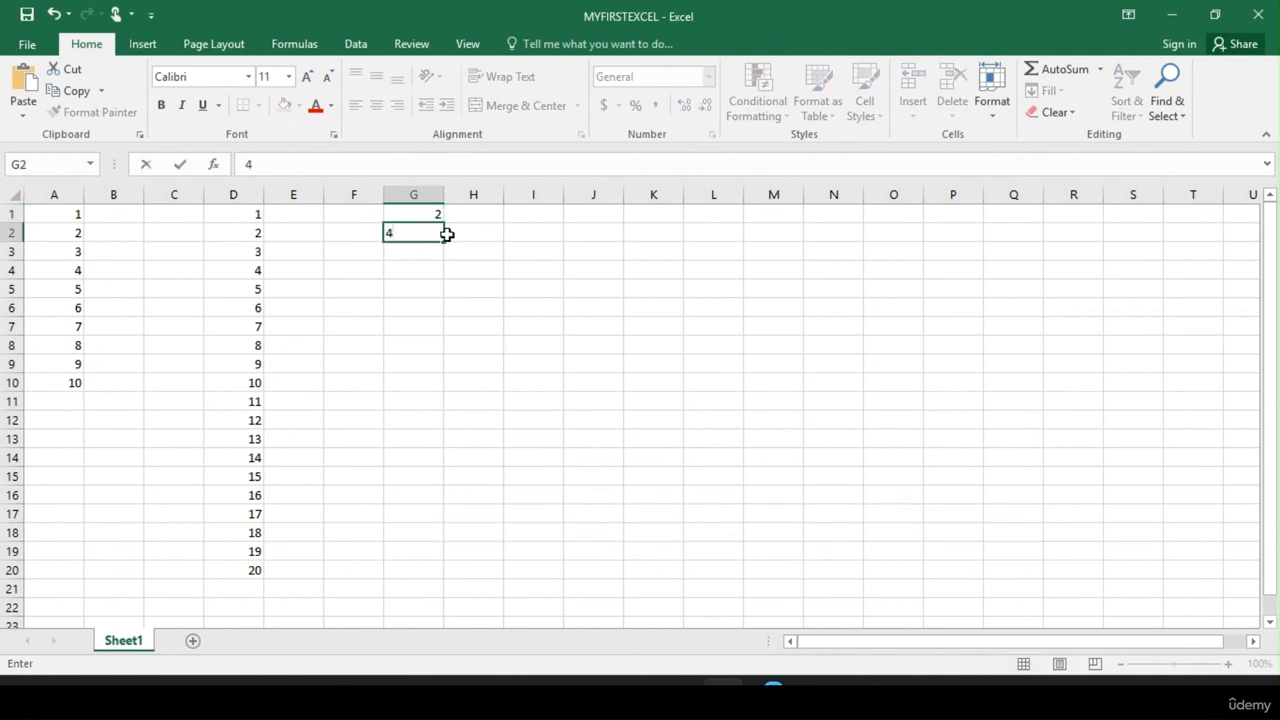
pyautogui.click(425, 216)
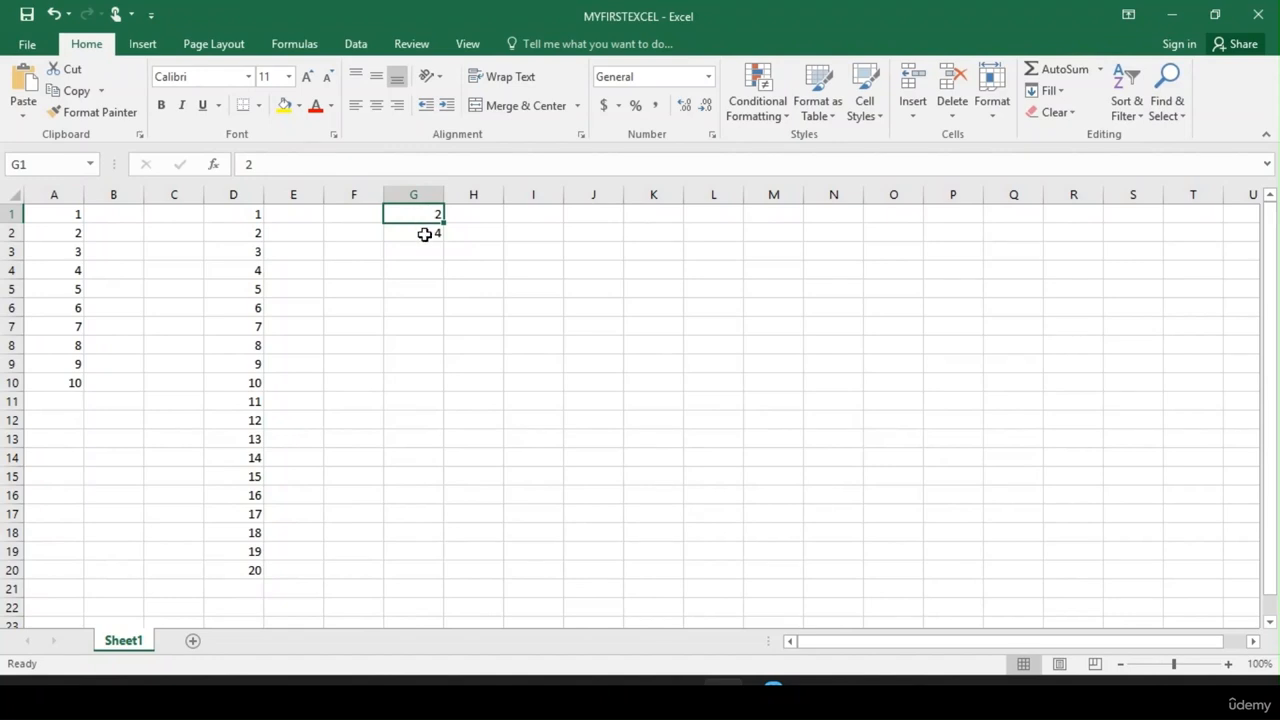
pyautogui.keyDown('shift'); pyautogui.click(425, 234); pyautogui.keyUp('shift')
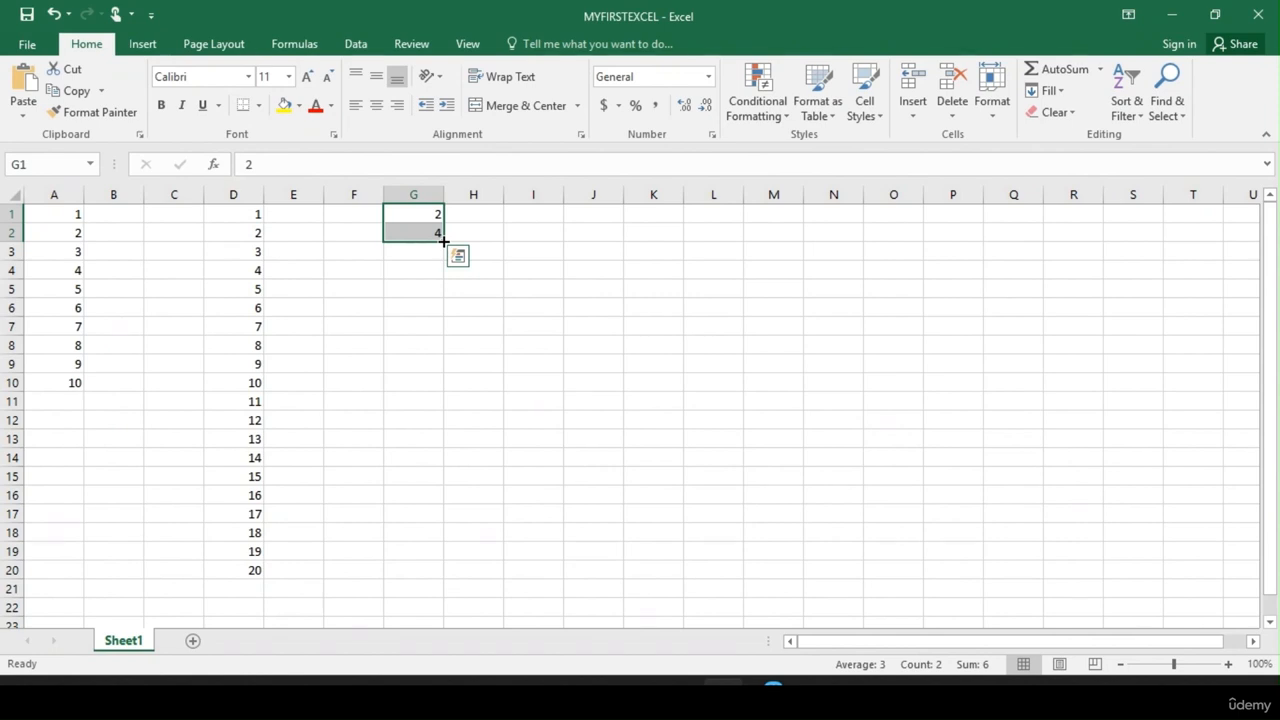
pyautogui.moveTo(444, 242); pyautogui.dragTo(438, 395)
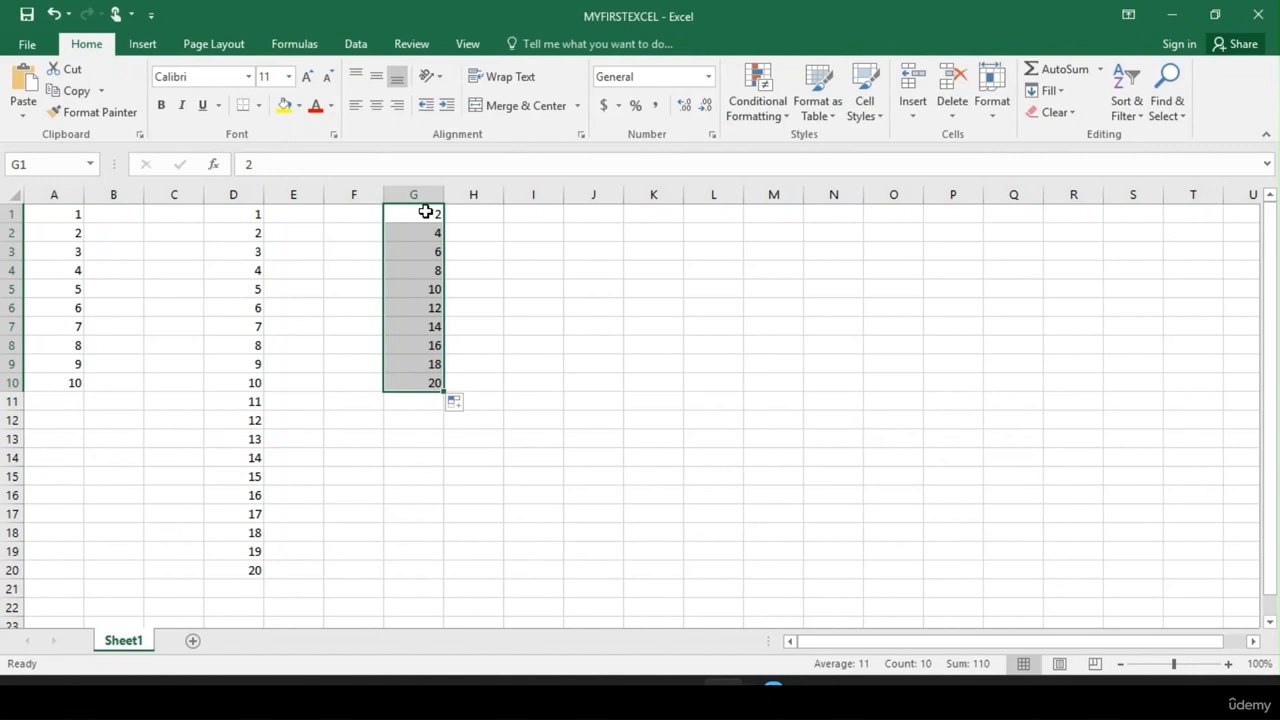
# Enter the date 7/10/2023 in cell K1.
pyautogui.click(491, 208)
pyautogui.click(642, 212)
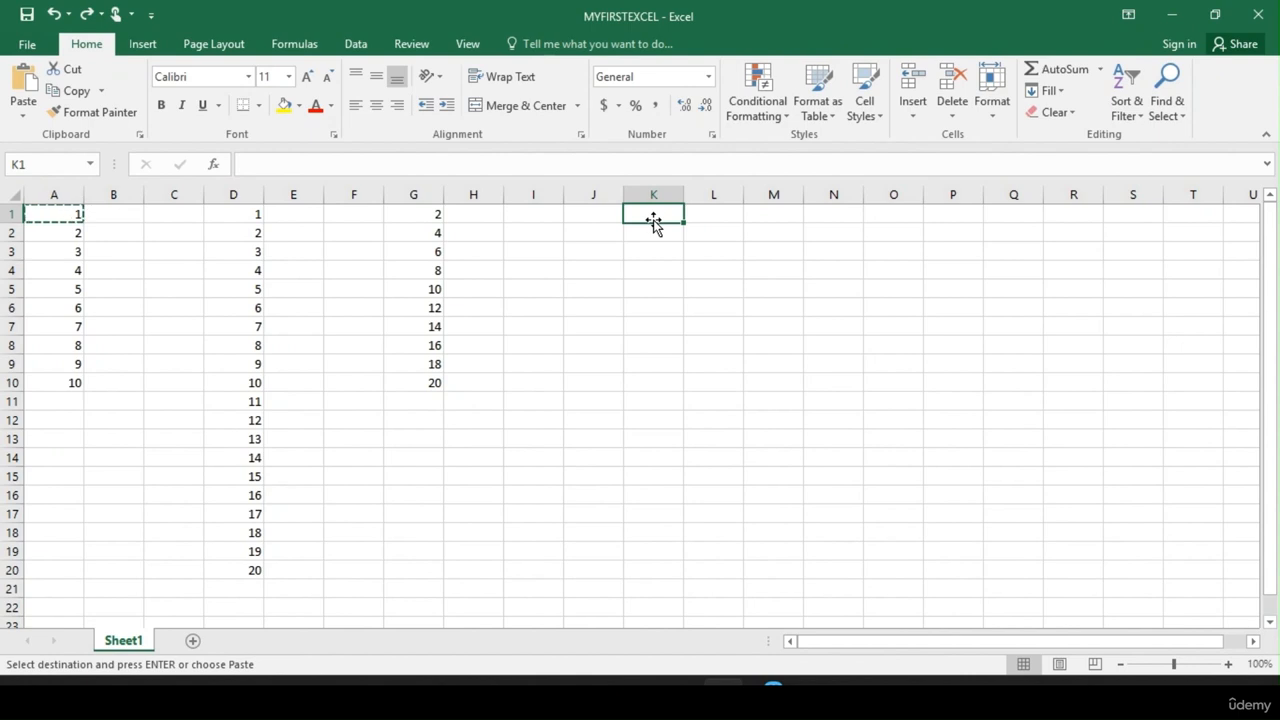
pyautogui.write('7')
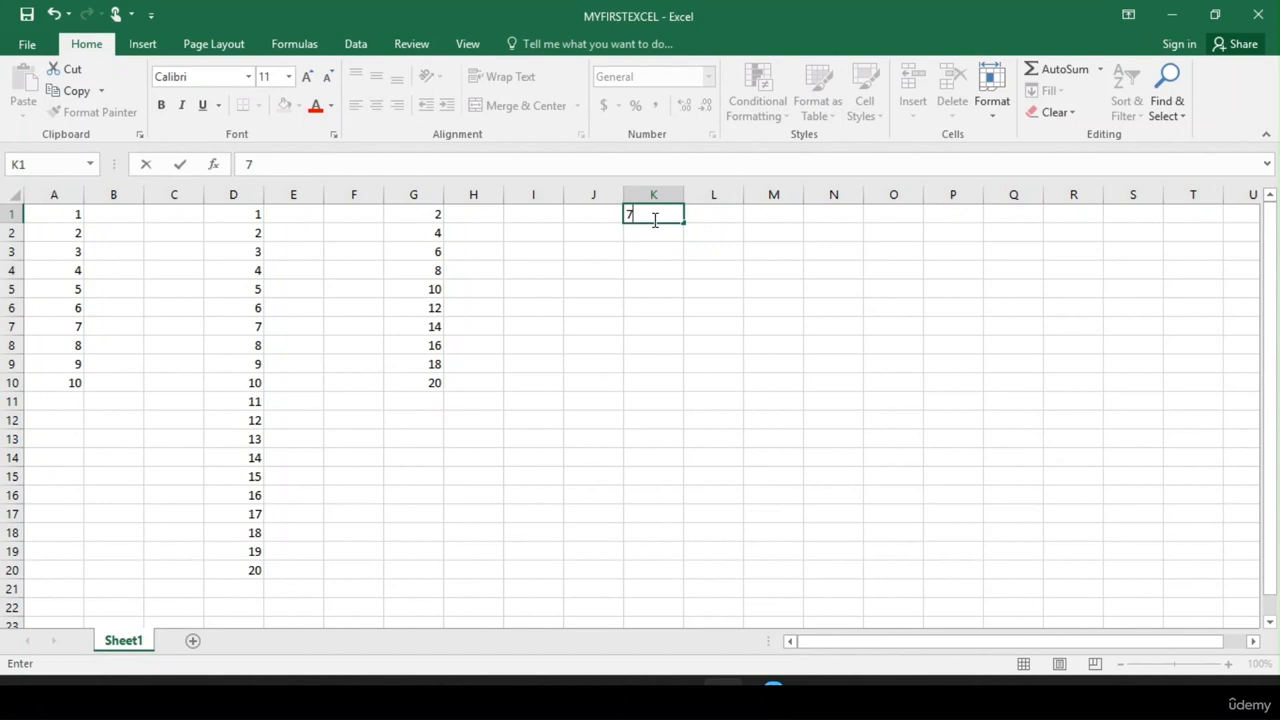
pyautogui.write('/10/2023')
pyautogui.press('Return')
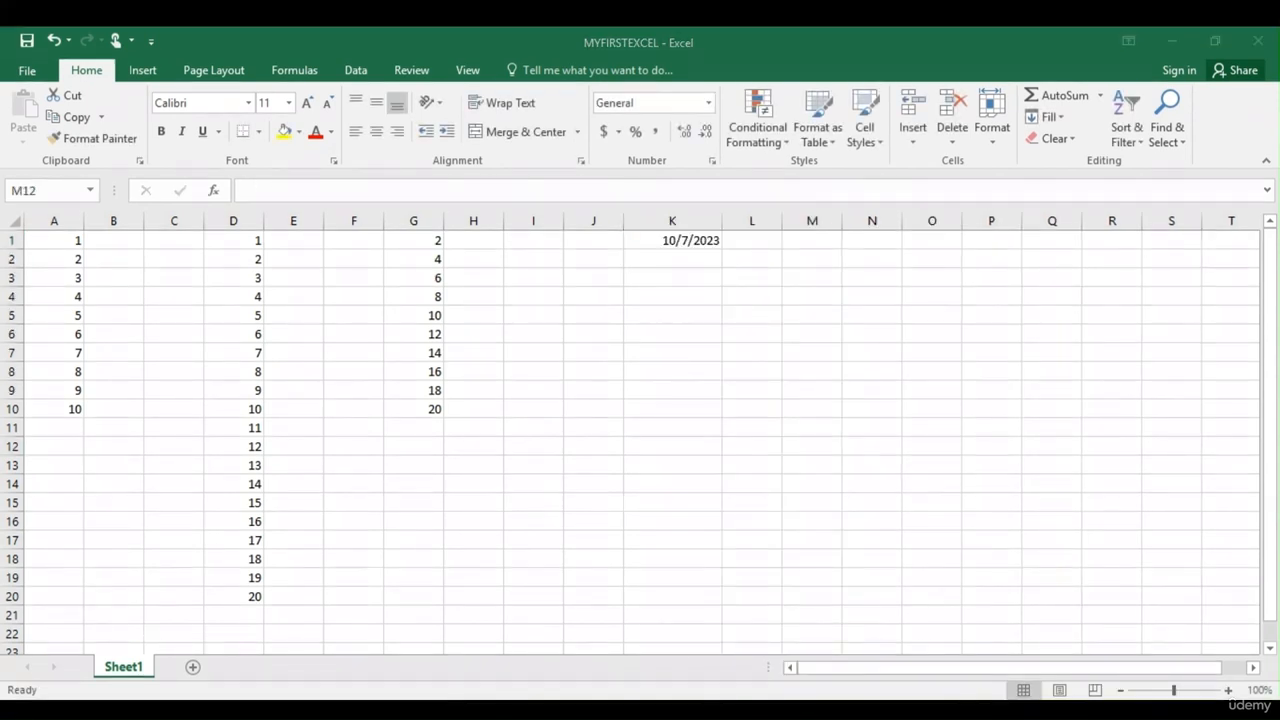
# Fill the date in cell K1 down to K8 as a series of consecutive days.
pyautogui.click(692, 241)
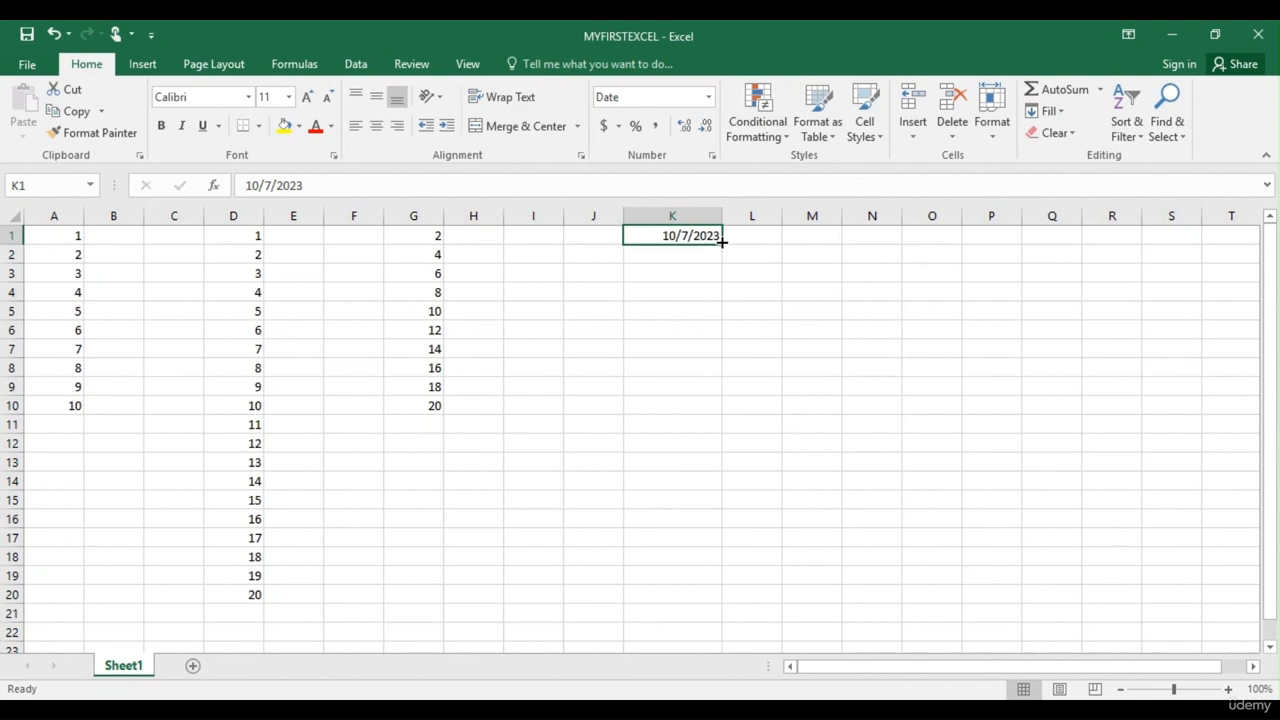
pyautogui.moveTo(721, 242); pyautogui.dragTo(717, 374)
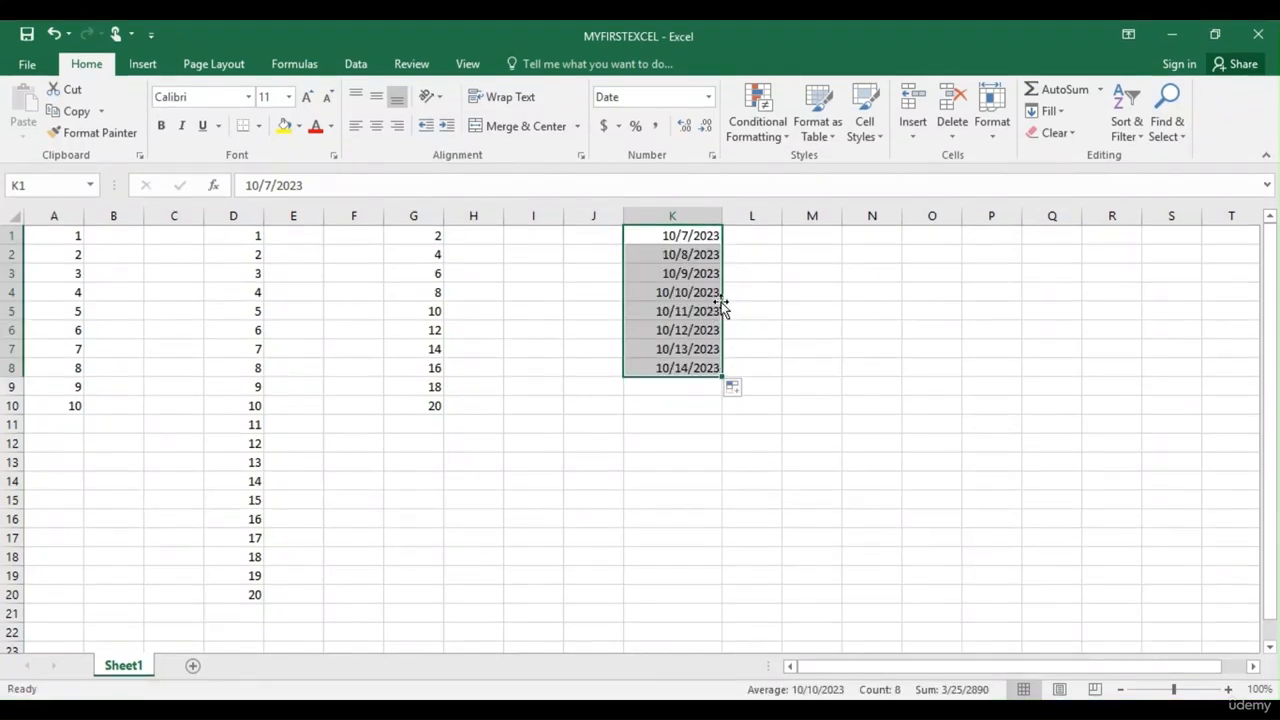
pyautogui.click(745, 240)
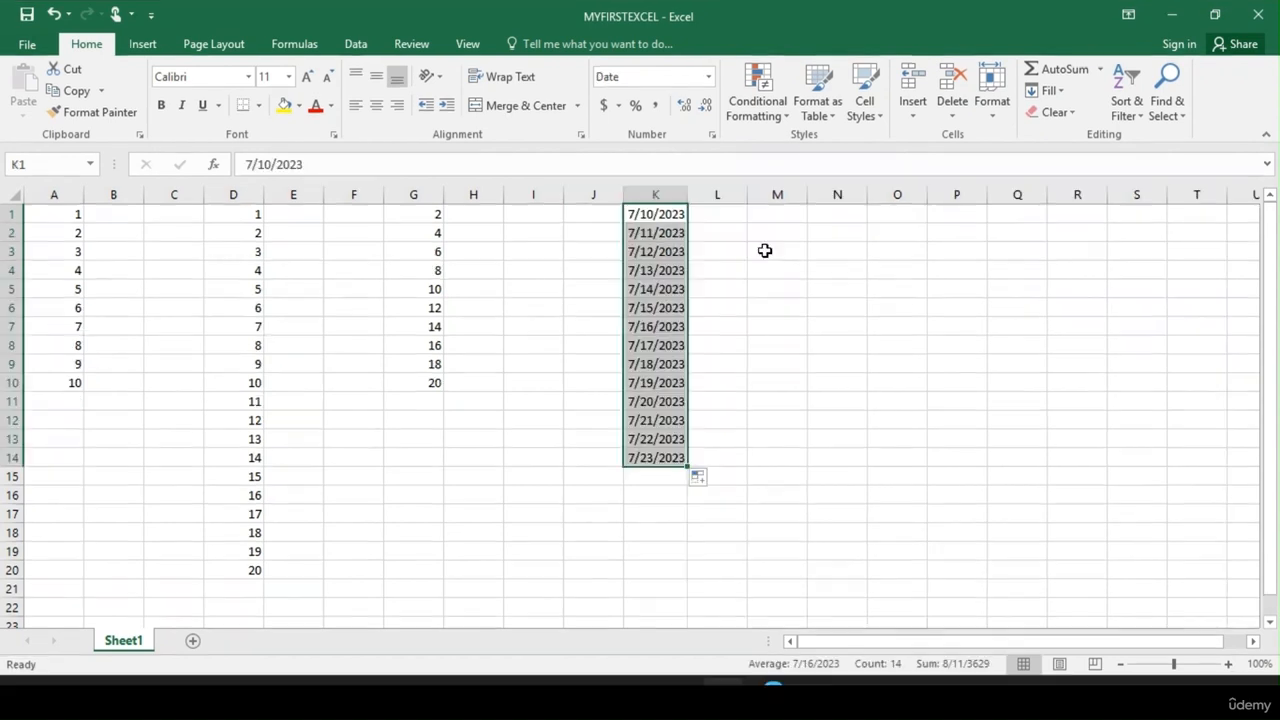
pyautogui.click(765, 251)
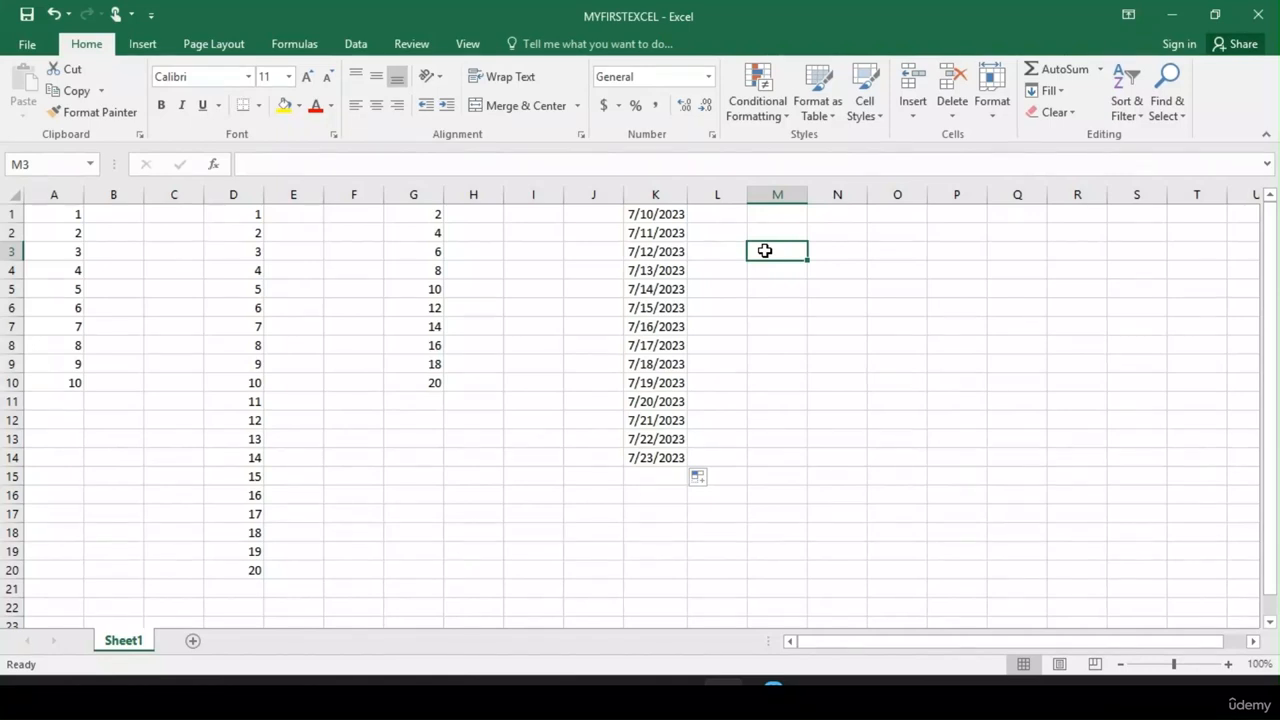
# Enter "Excel 1" in cell N1 and fill it down column N as a numbered text series.
pyautogui.click(822, 215)
pyautogui.write('Excel')
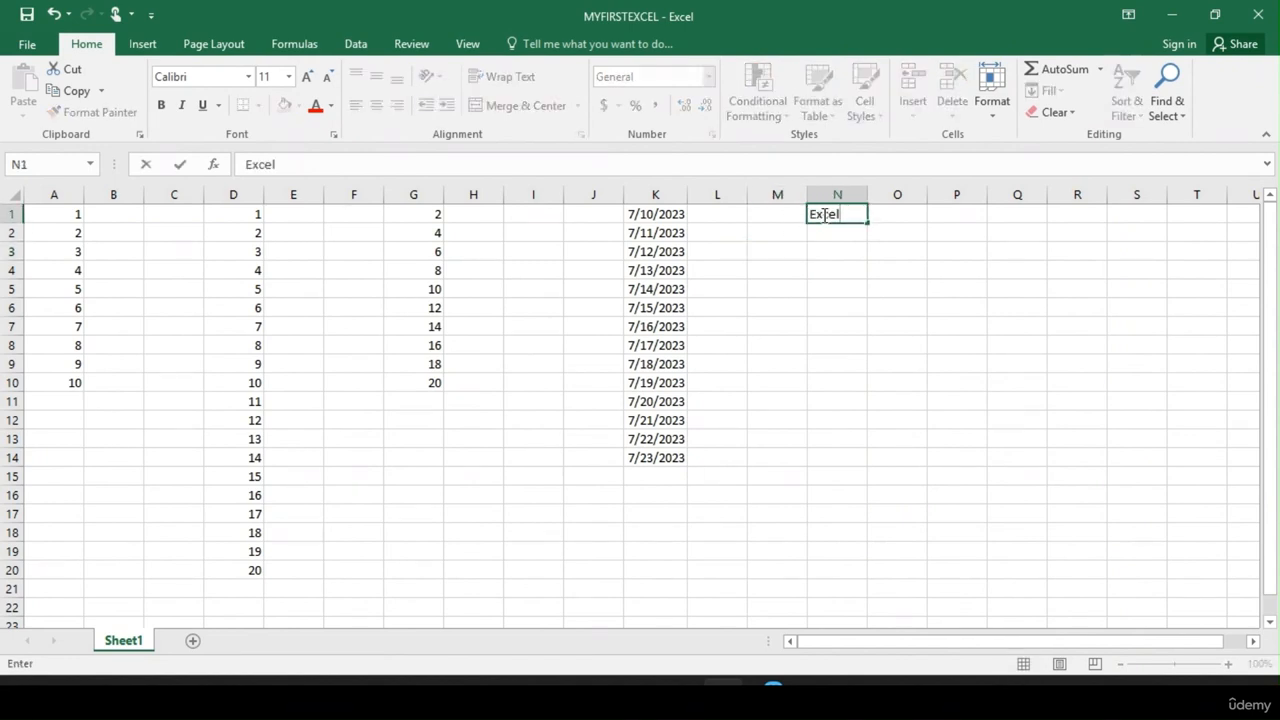
pyautogui.write(' 1')
pyautogui.moveTo(869, 223); pyautogui.dragTo(834, 471)
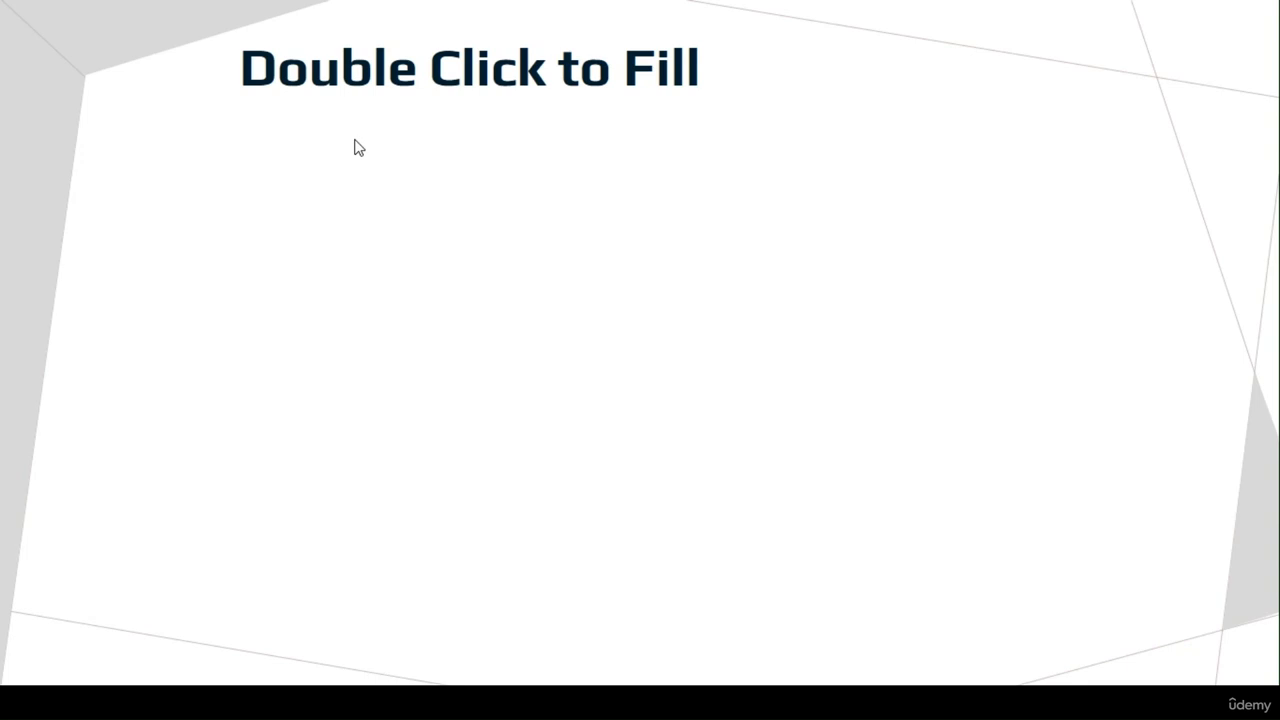
pyautogui.click(355, 140)
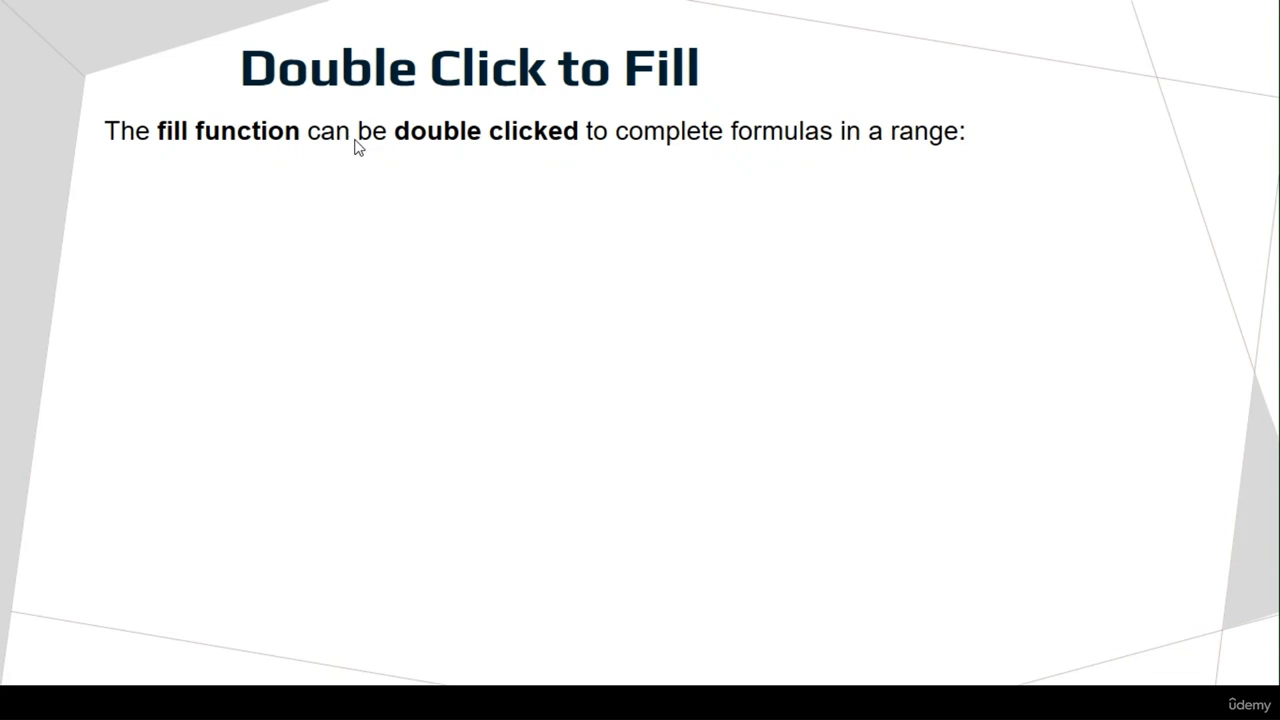
pyautogui.click(358, 147)
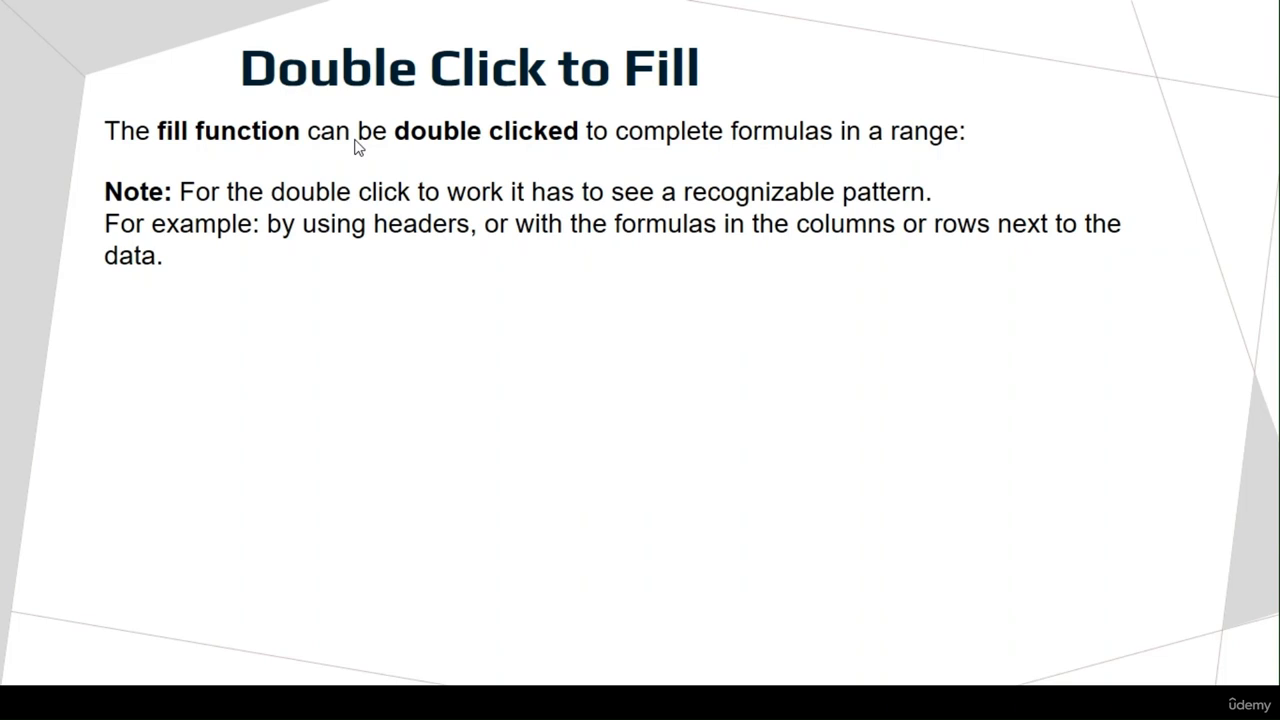
pyautogui.click(316, 50)
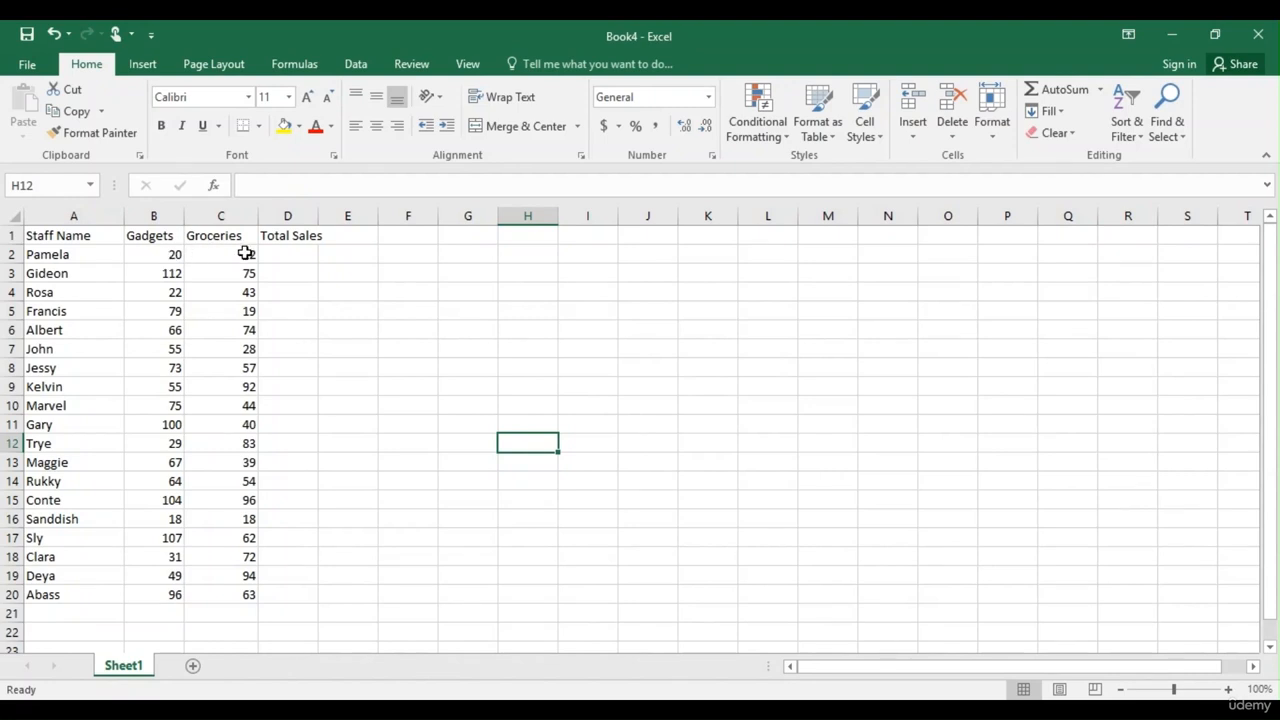
# Enter the formula =B2+C2 in cell D2 under Total Sales, adding the first row's Gadgets and Groceries sales.
pyautogui.click(159, 254)
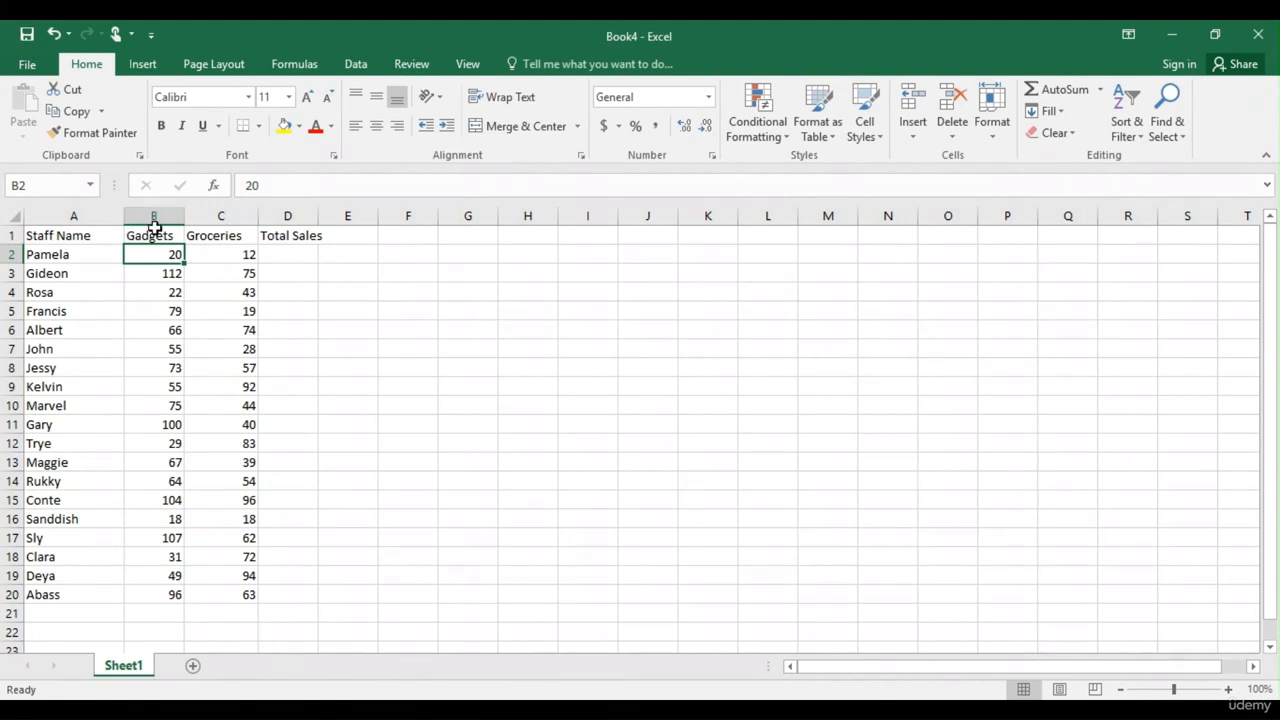
pyautogui.click(290, 256)
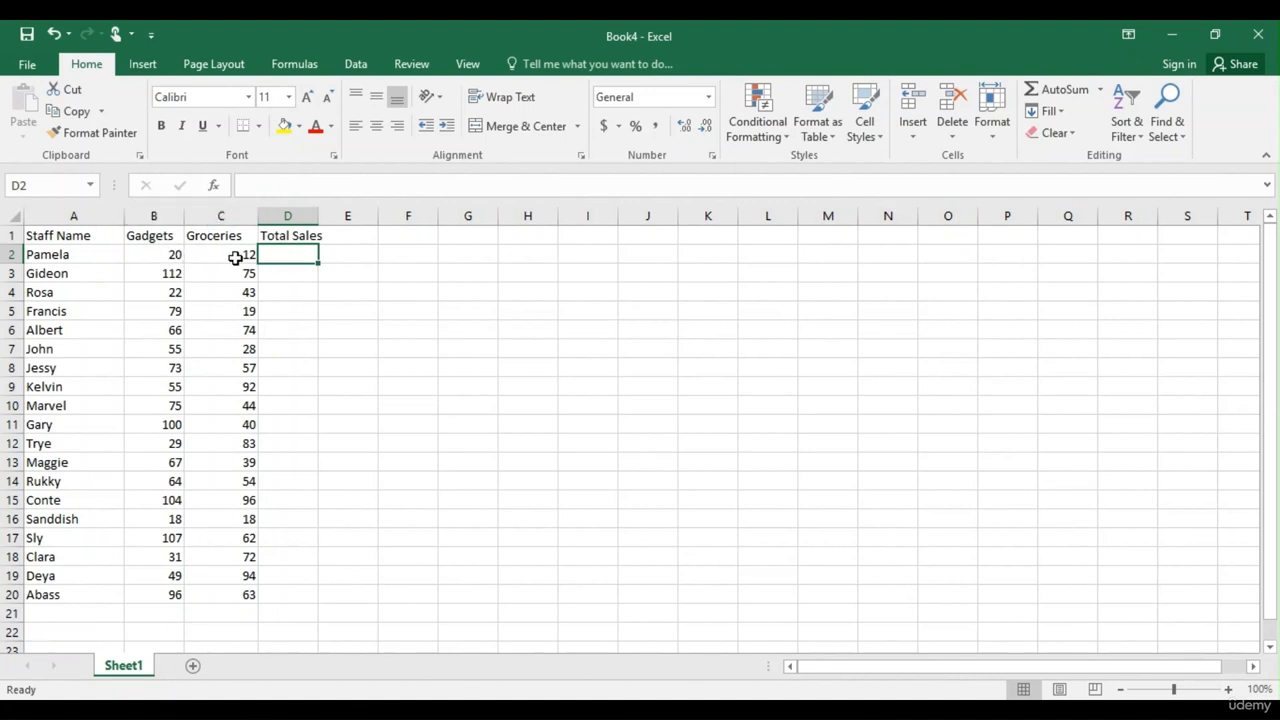
pyautogui.click(158, 254)
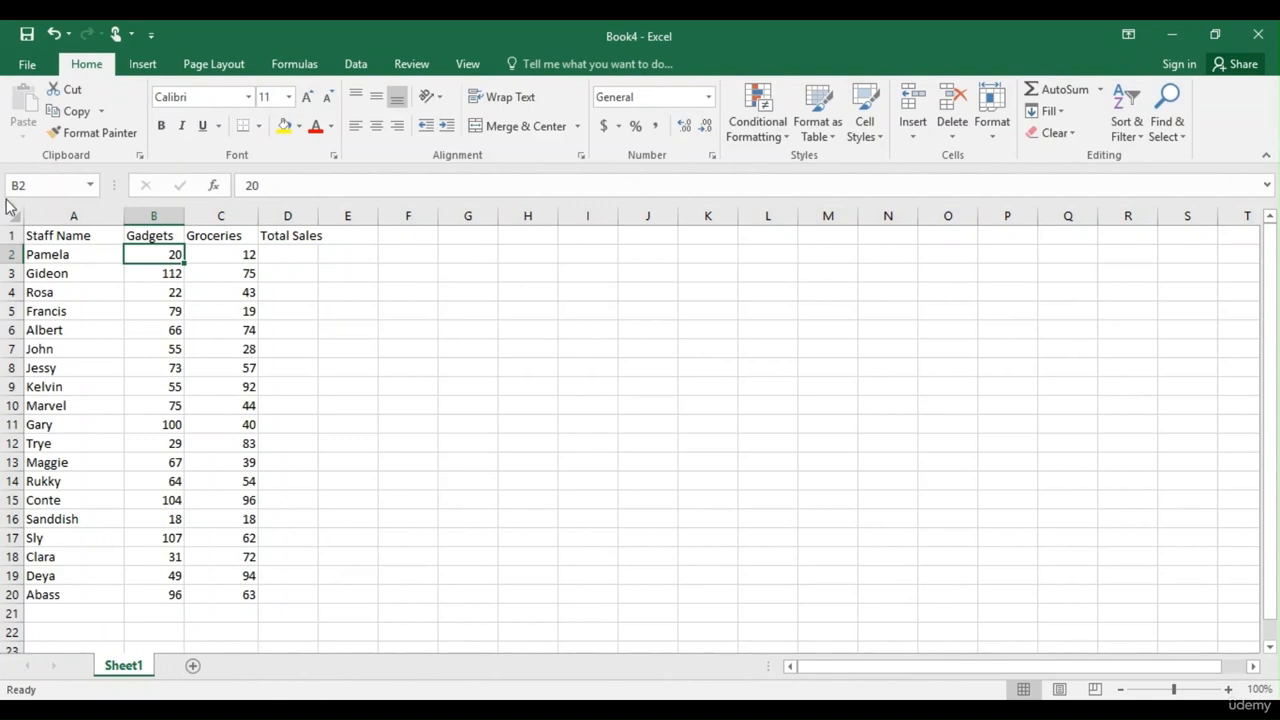
pyautogui.click(238, 256)
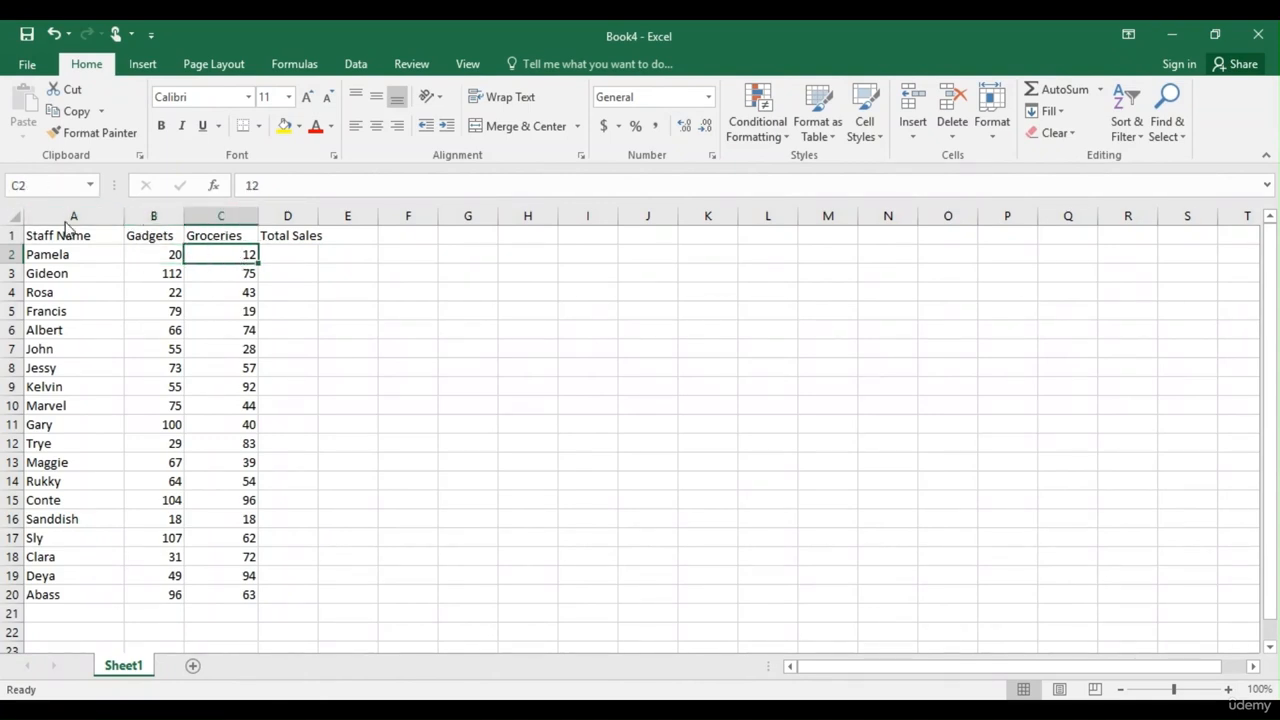
pyautogui.click(287, 254)
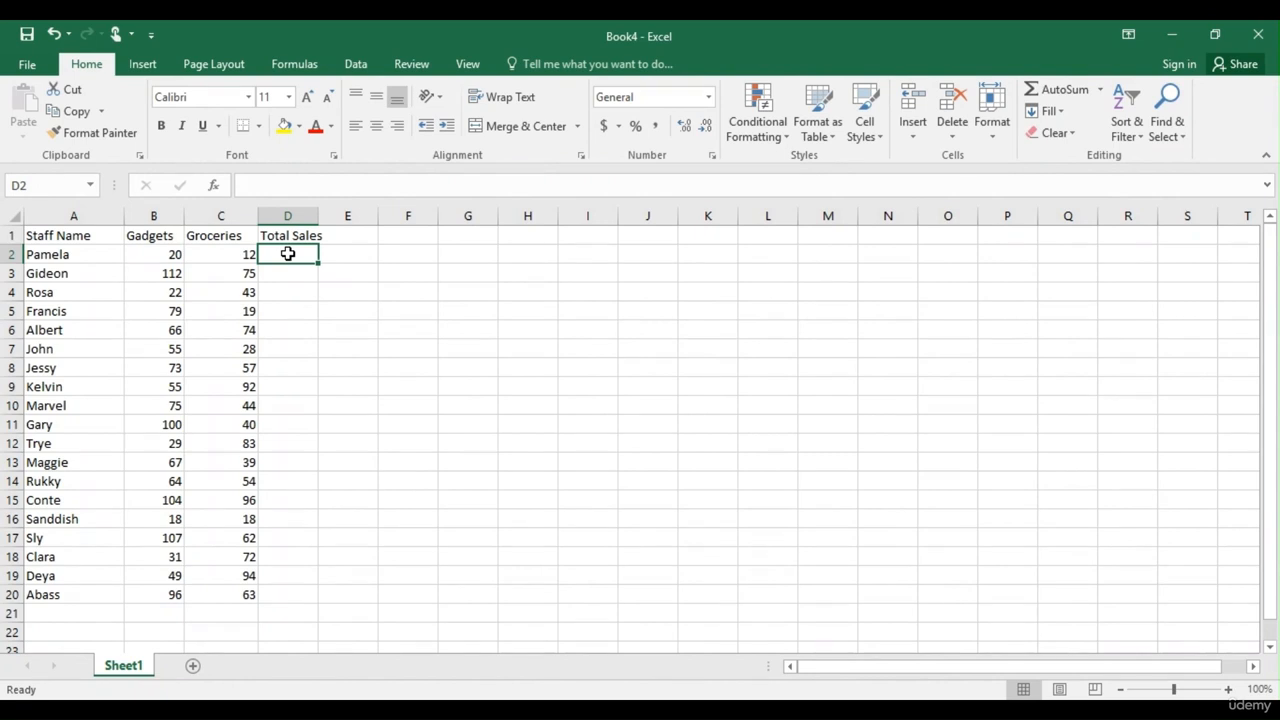
pyautogui.write('=')
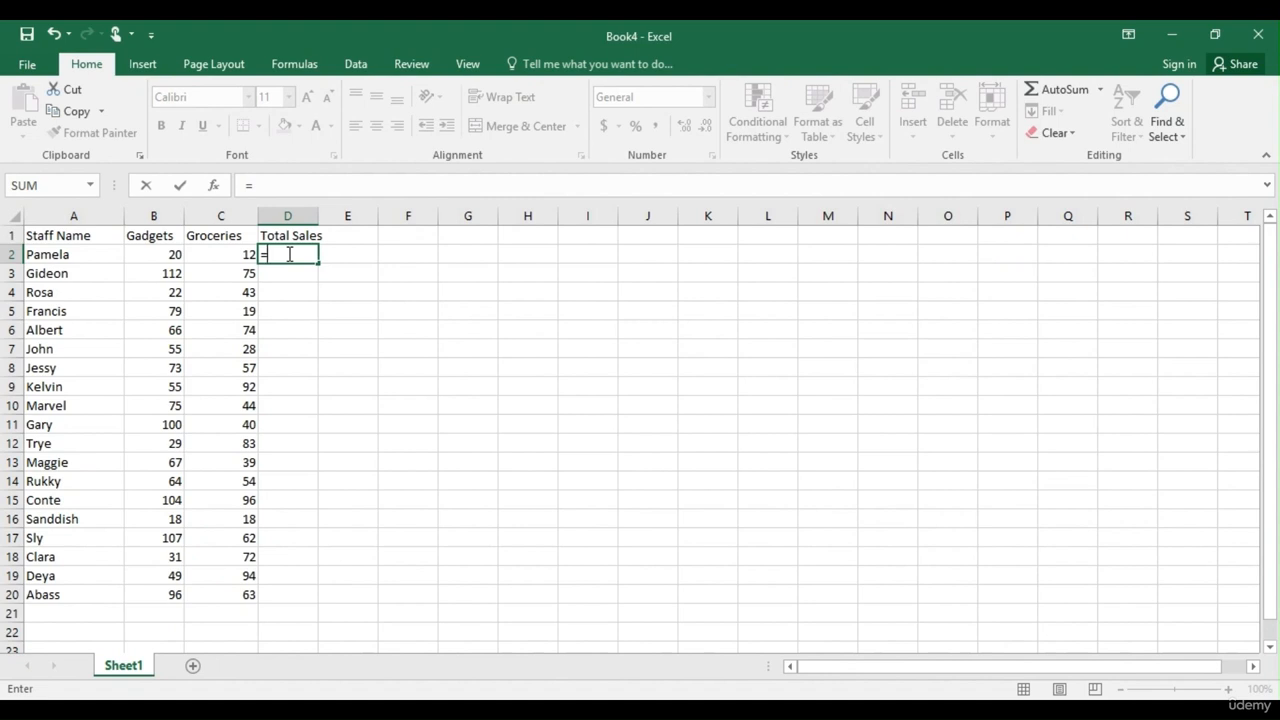
pyautogui.write('b2')
pyautogui.press('BackSpace')
pyautogui.press('BackSpace')
pyautogui.write('B2')
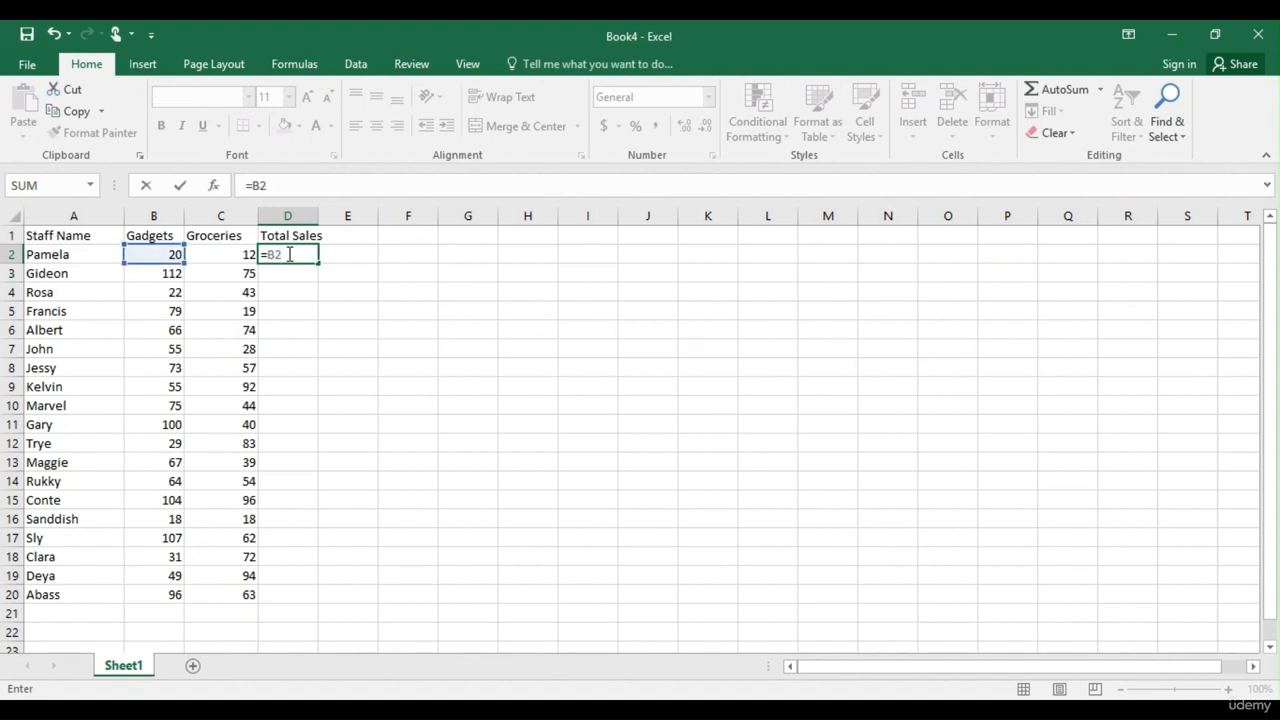
pyautogui.write('+')
pyautogui.write('C2')
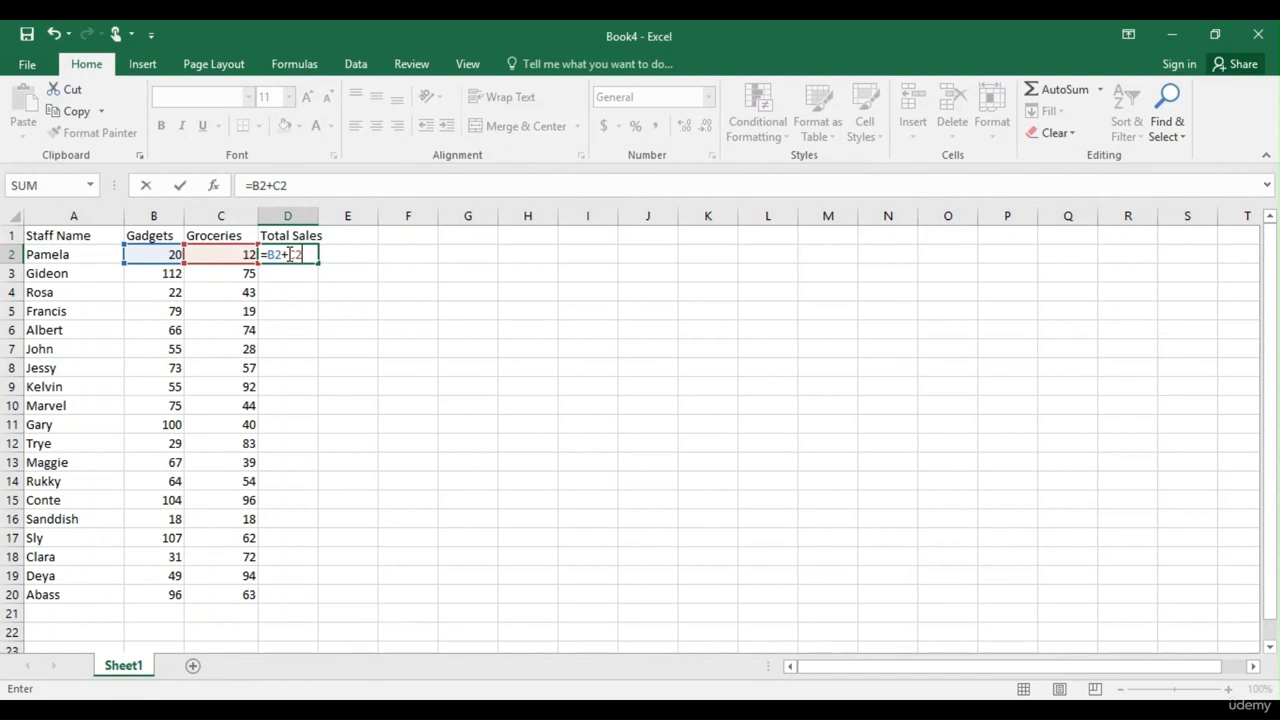
pyautogui.press('Return')
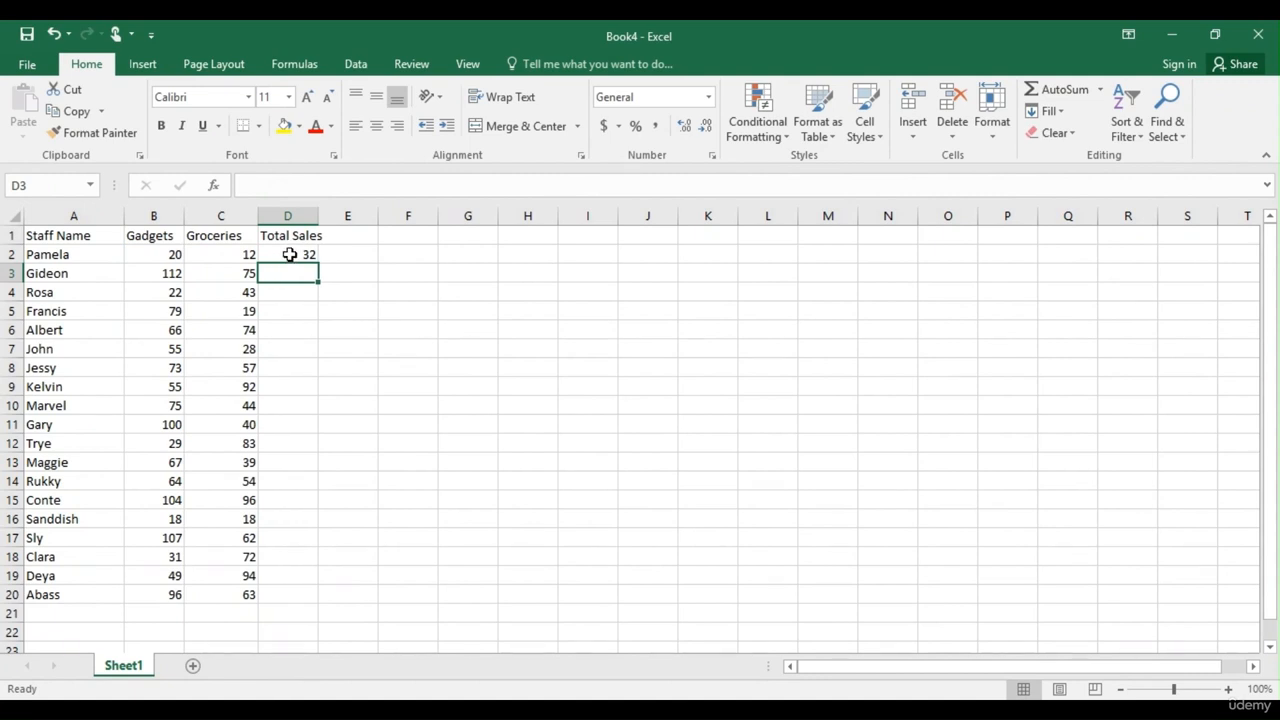
# Fill the formula in cell D2 down the Total Sales column to D20.
pyautogui.click(289, 255)
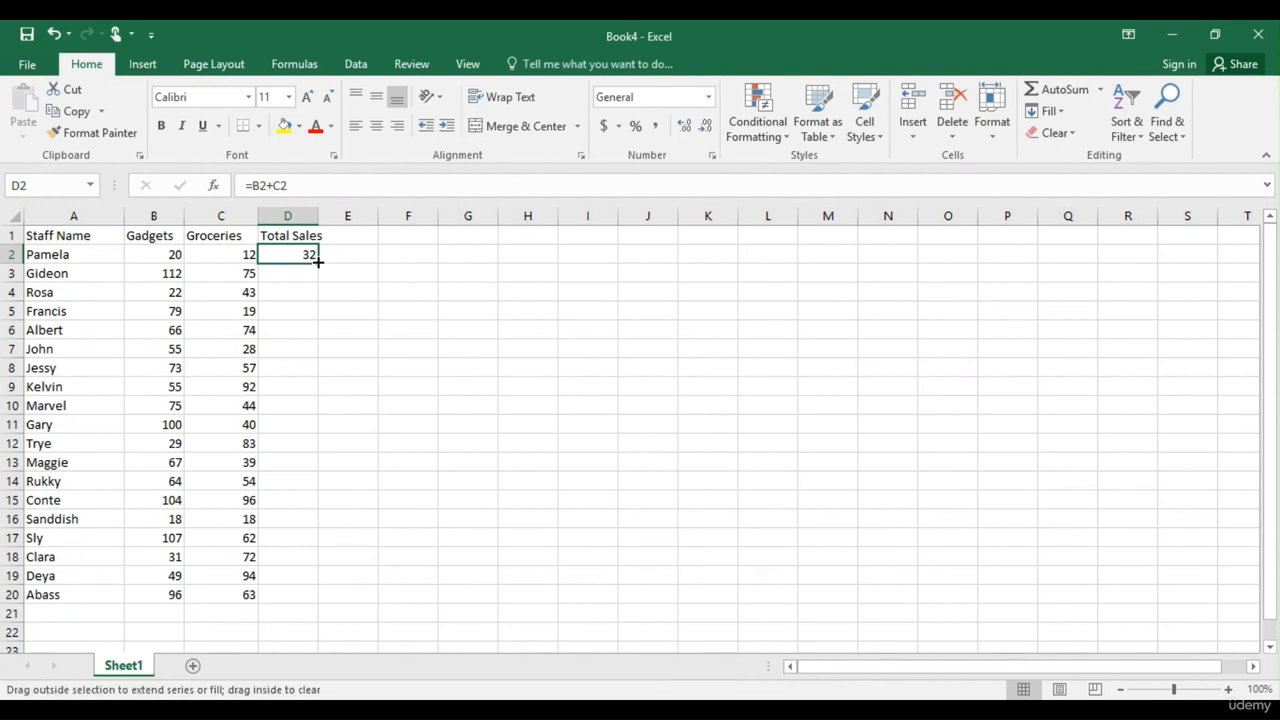
pyautogui.doubleClick(317, 261)
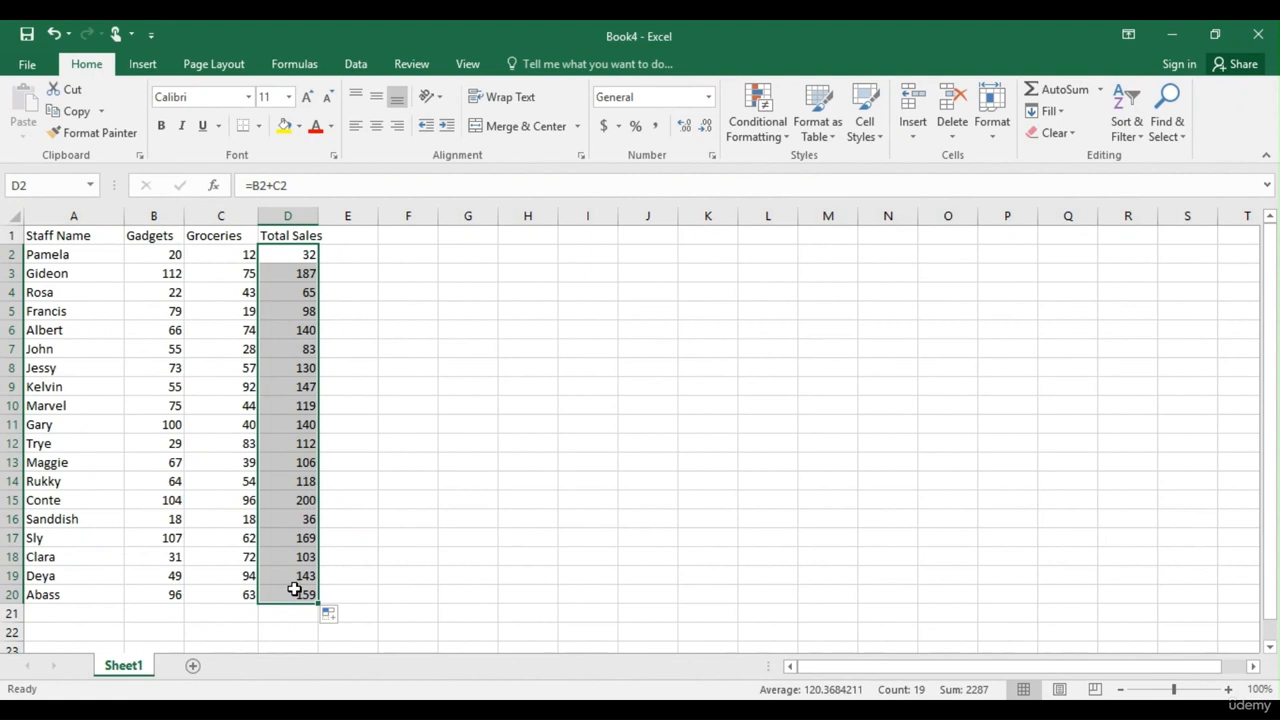
pyautogui.click(296, 259)
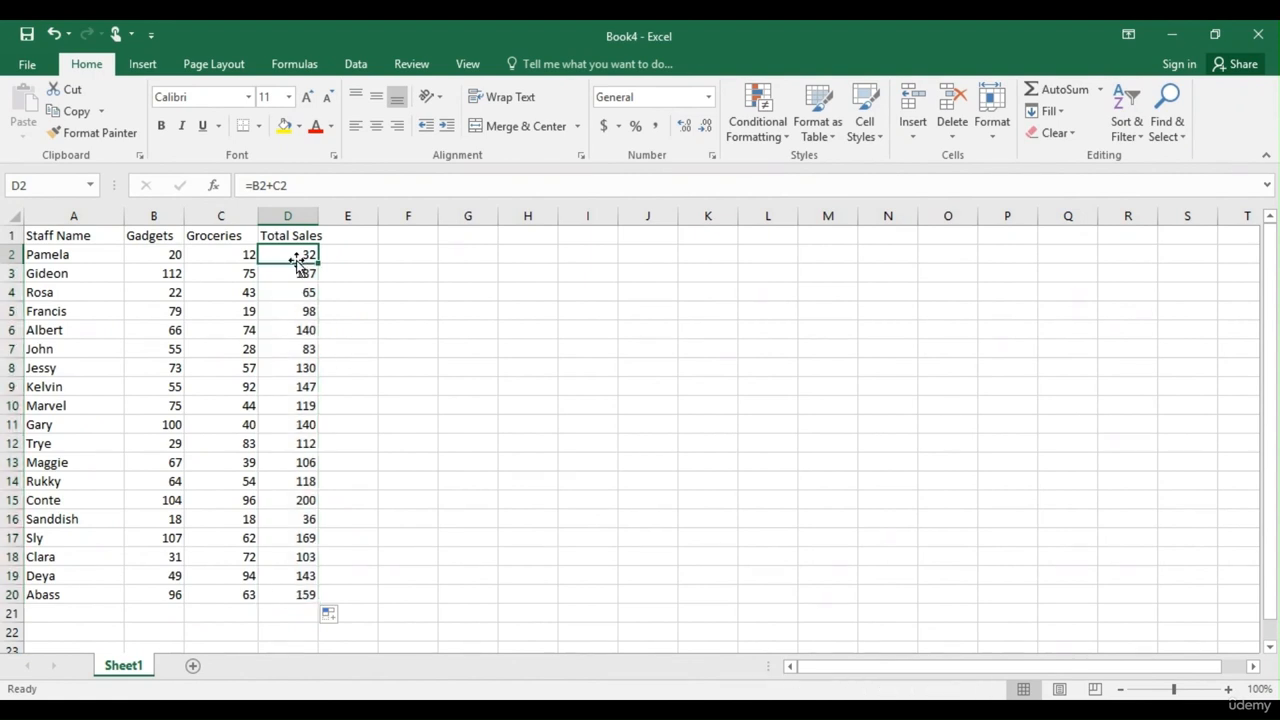
# Undo the fill in the Total Sales column and clear the formula from cell D2.
pyautogui.doubleClick(297, 260)
pyautogui.click(389, 309)
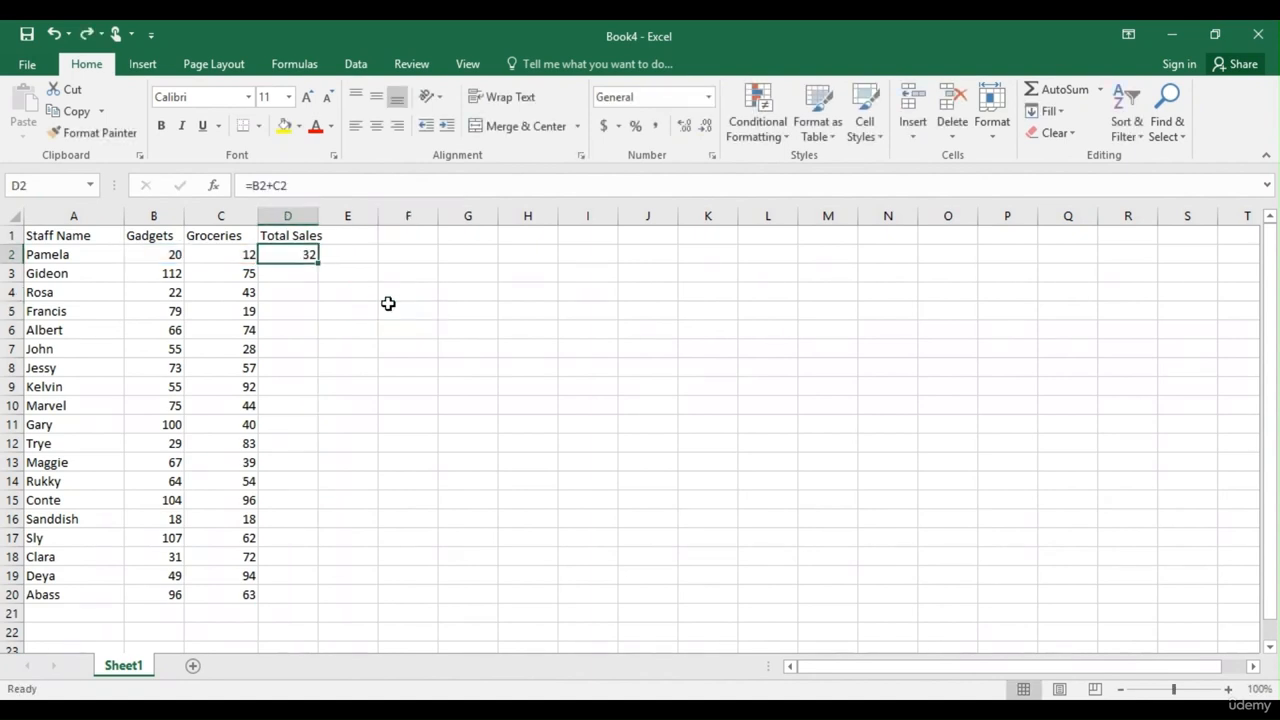
pyautogui.press('Delete')
pyautogui.click(312, 305)
# Enter the formula =B2+C2 in cell D2 and fill it down the Total Sales column to D20.
pyautogui.click(294, 252)
pyautogui.write('=')
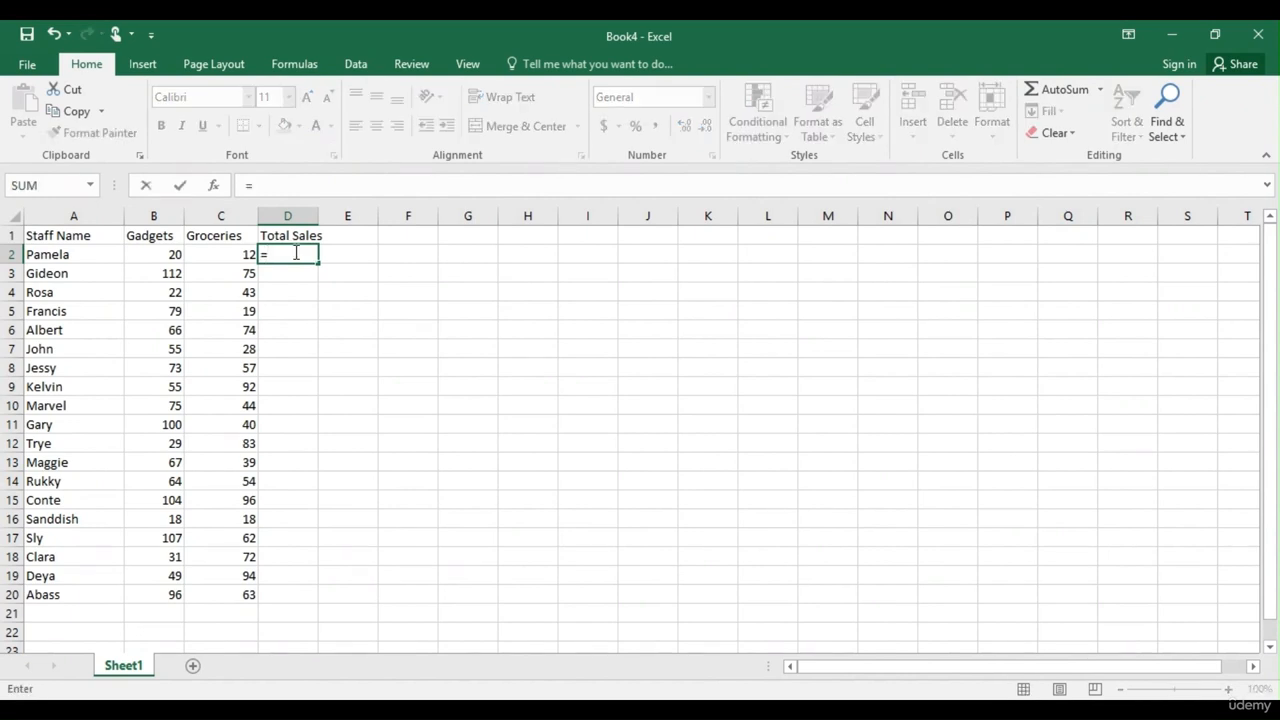
pyautogui.write('B')
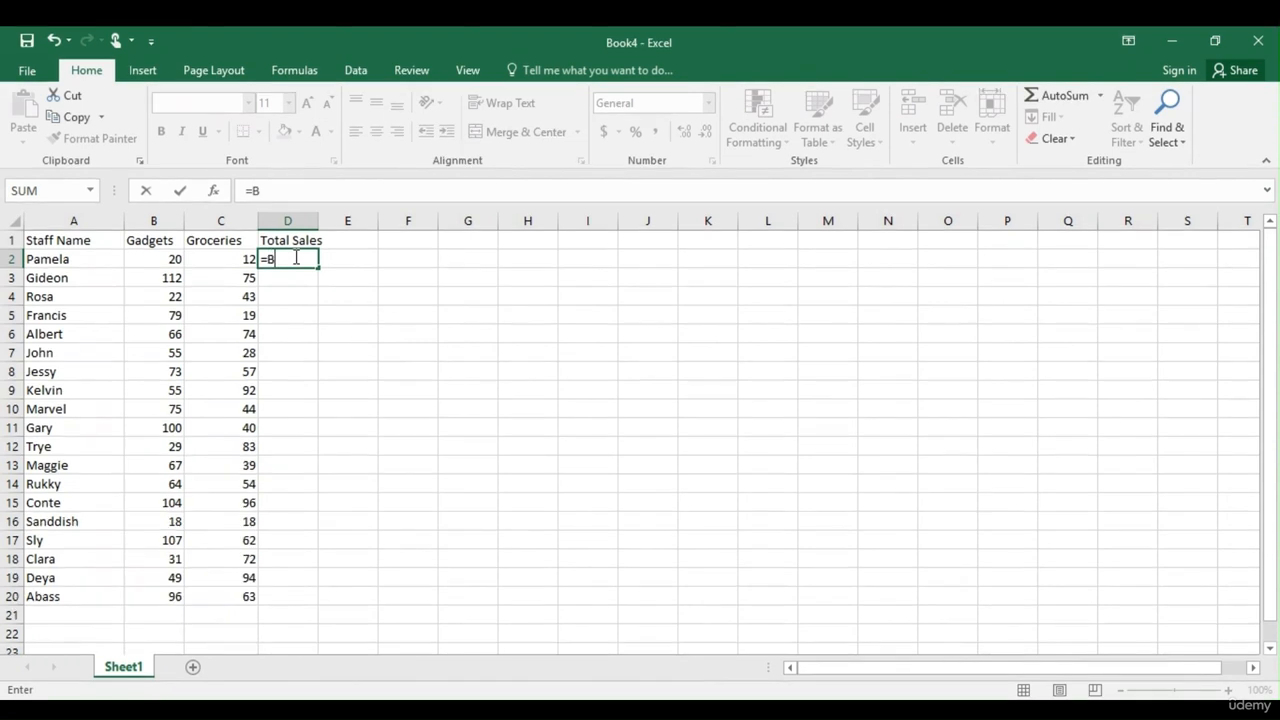
pyautogui.write('2+')
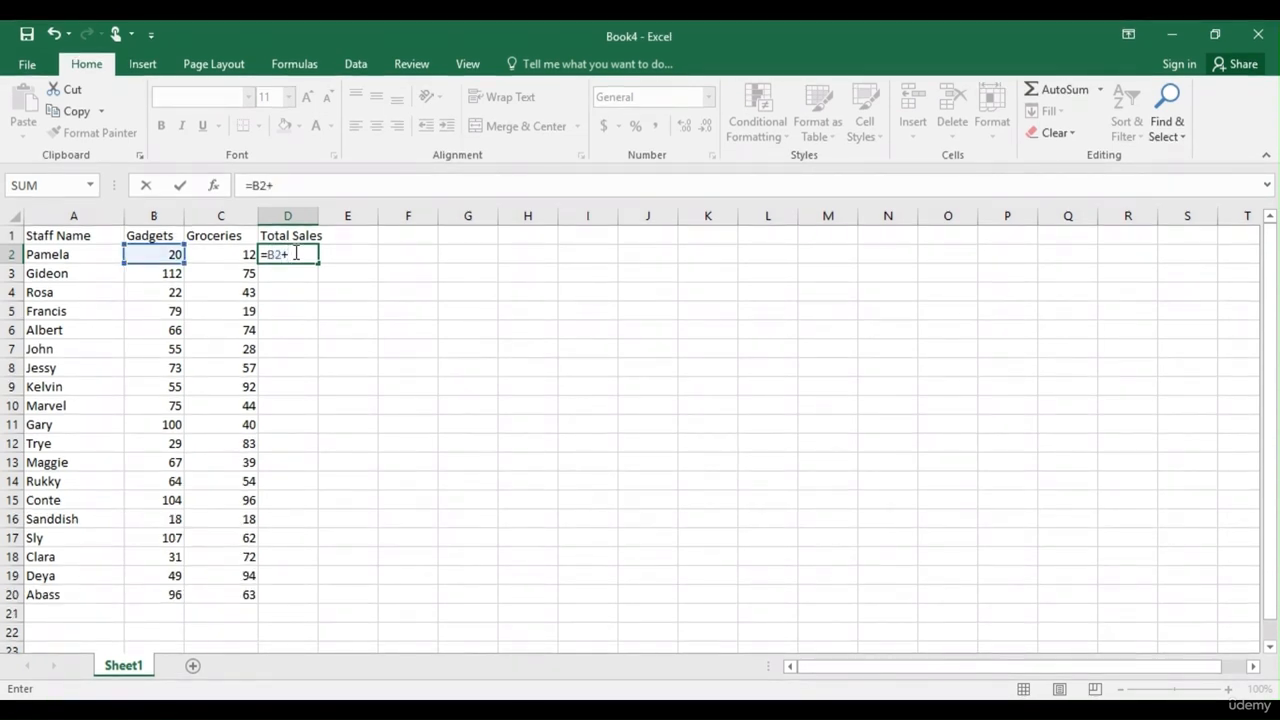
pyautogui.click(225, 254)
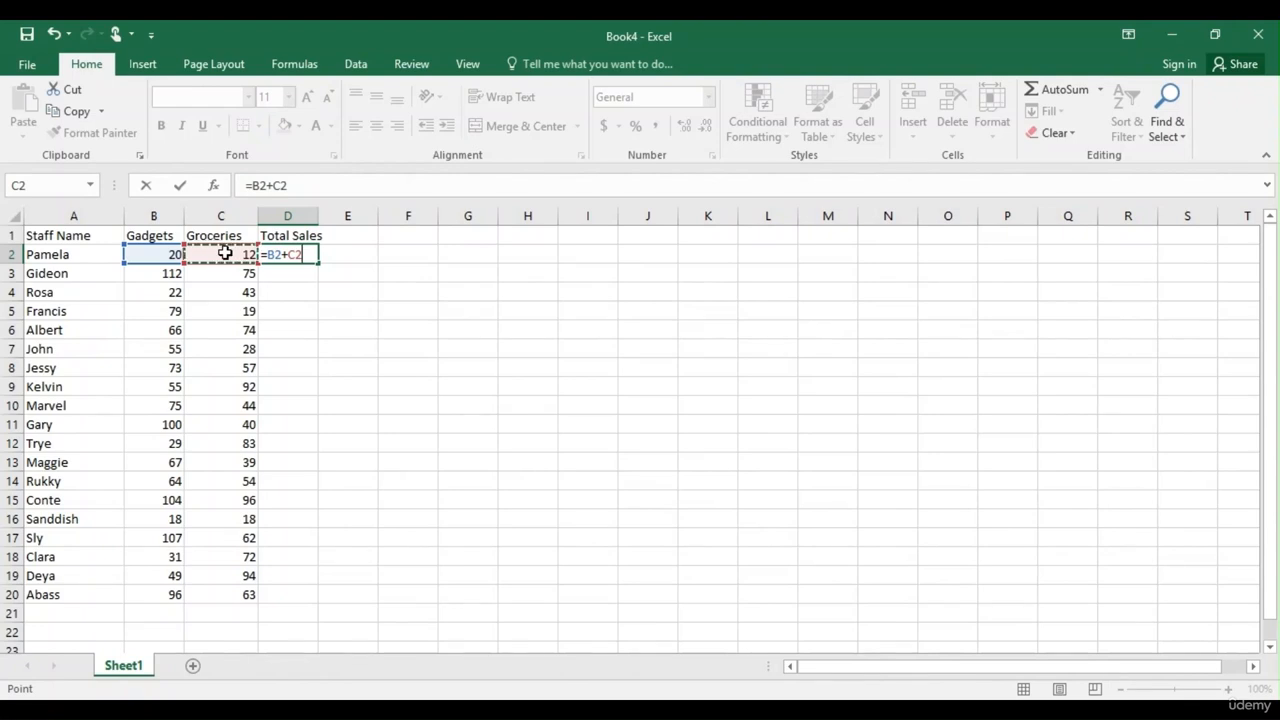
pyautogui.press('Return')
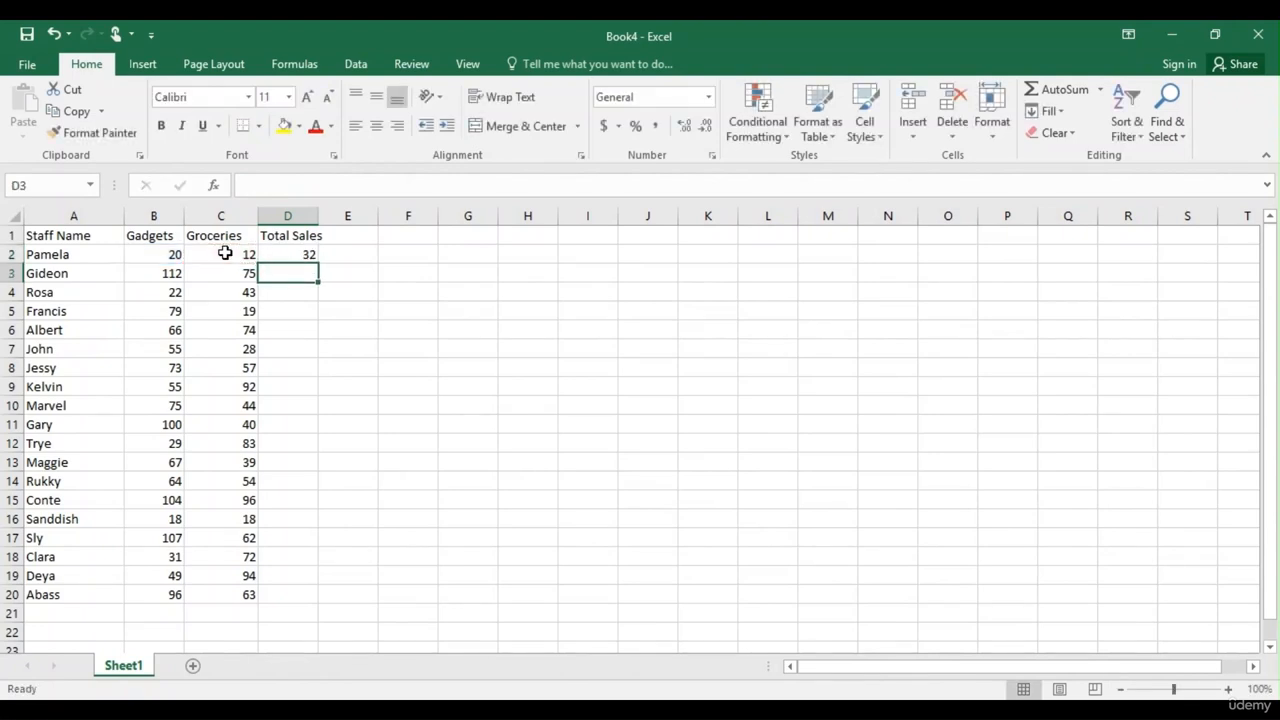
pyautogui.click(302, 255)
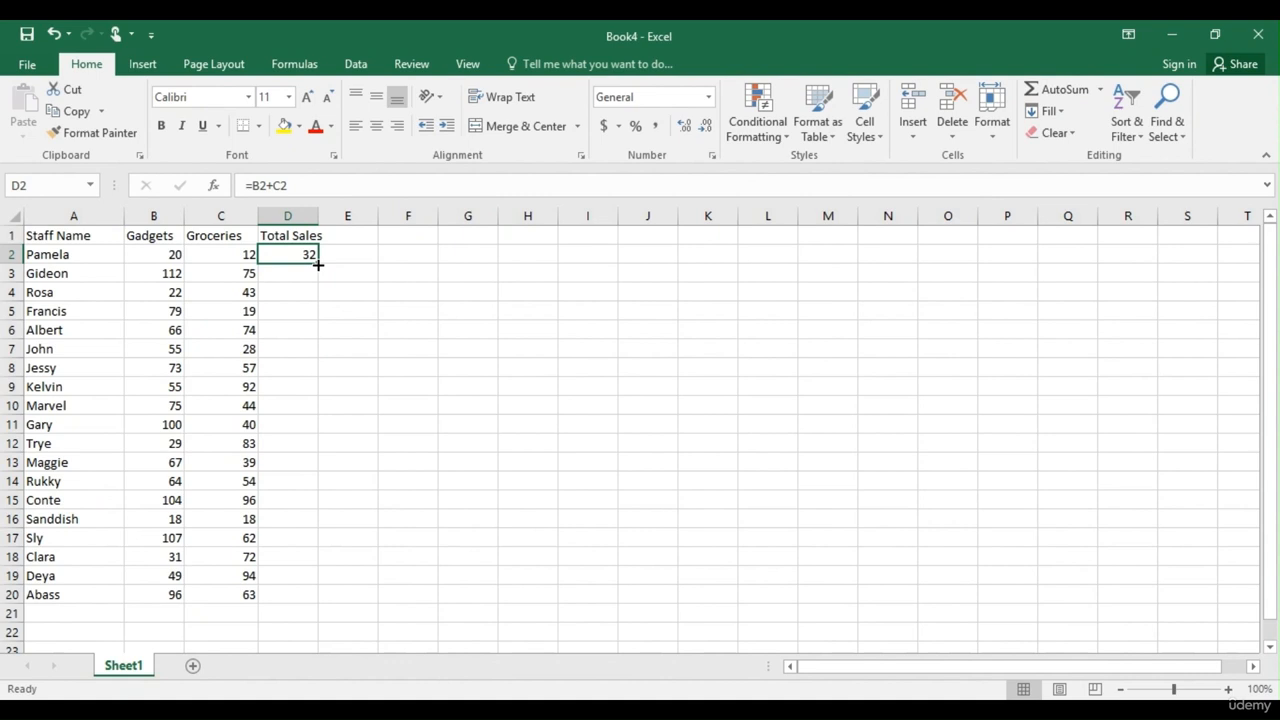
pyautogui.doubleClick(318, 264)
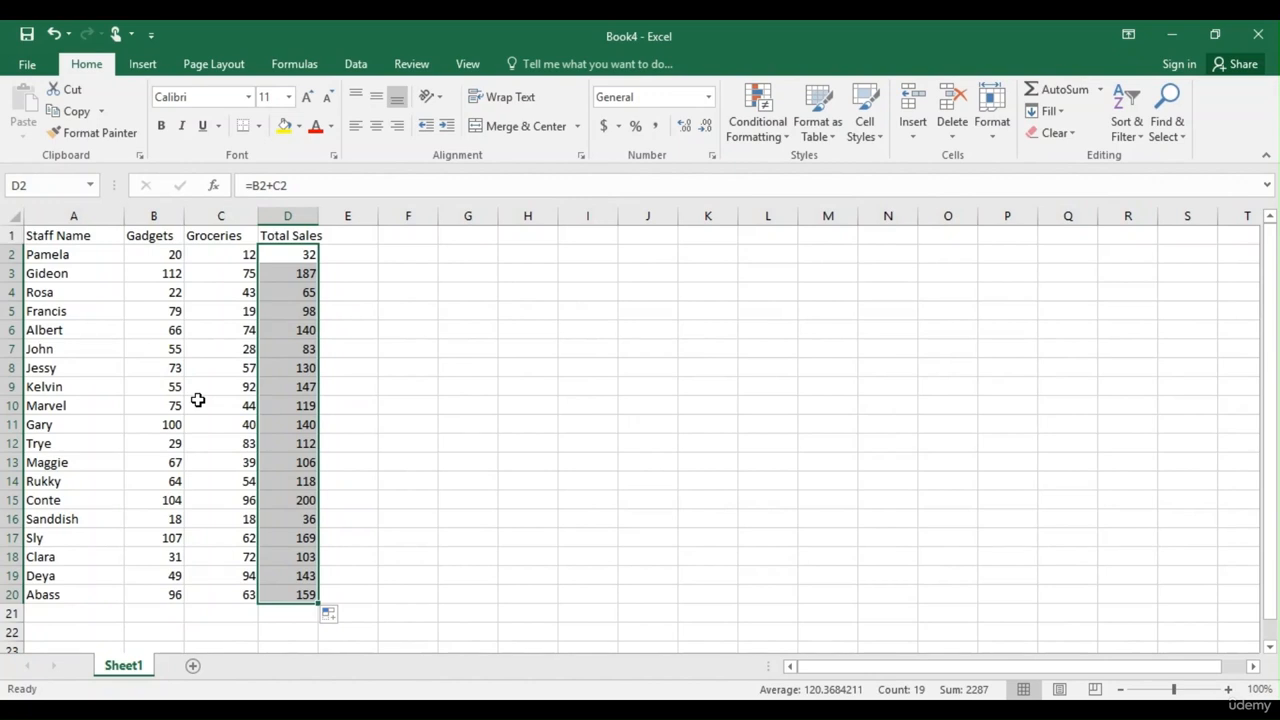
# Enter the formula =B2+C2 in cell F2, leaving column E empty beside the table.
pyautogui.click(416, 258)
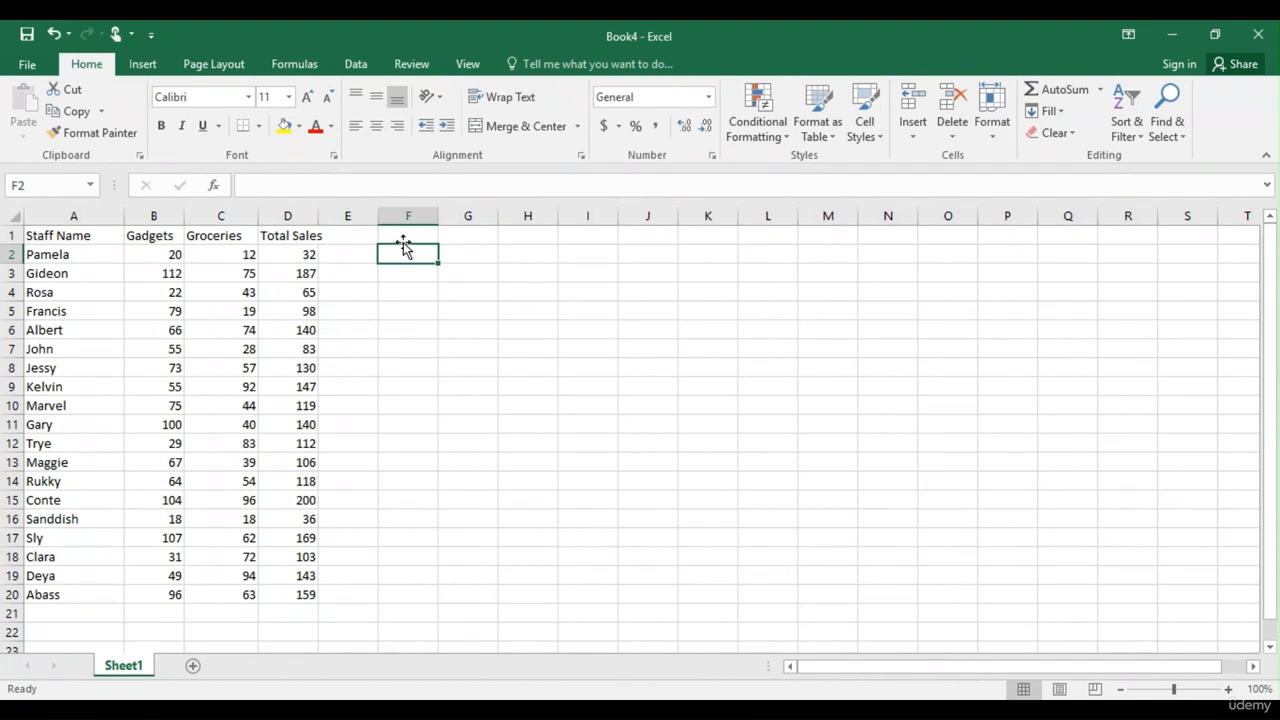
pyautogui.click(405, 237)
pyautogui.click(403, 254)
pyautogui.write('=')
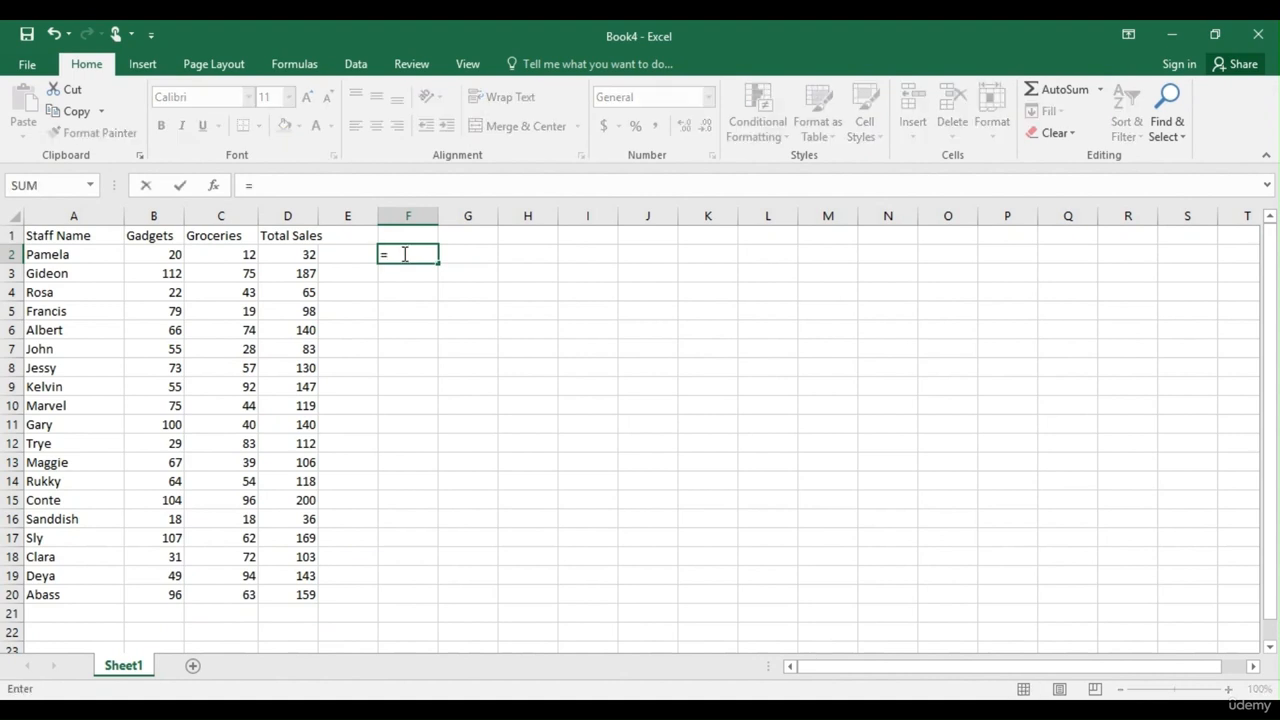
pyautogui.press('Left')
pyautogui.press('Left')
pyautogui.press('Left')
pyautogui.press('Left')
pyautogui.write('+C2')
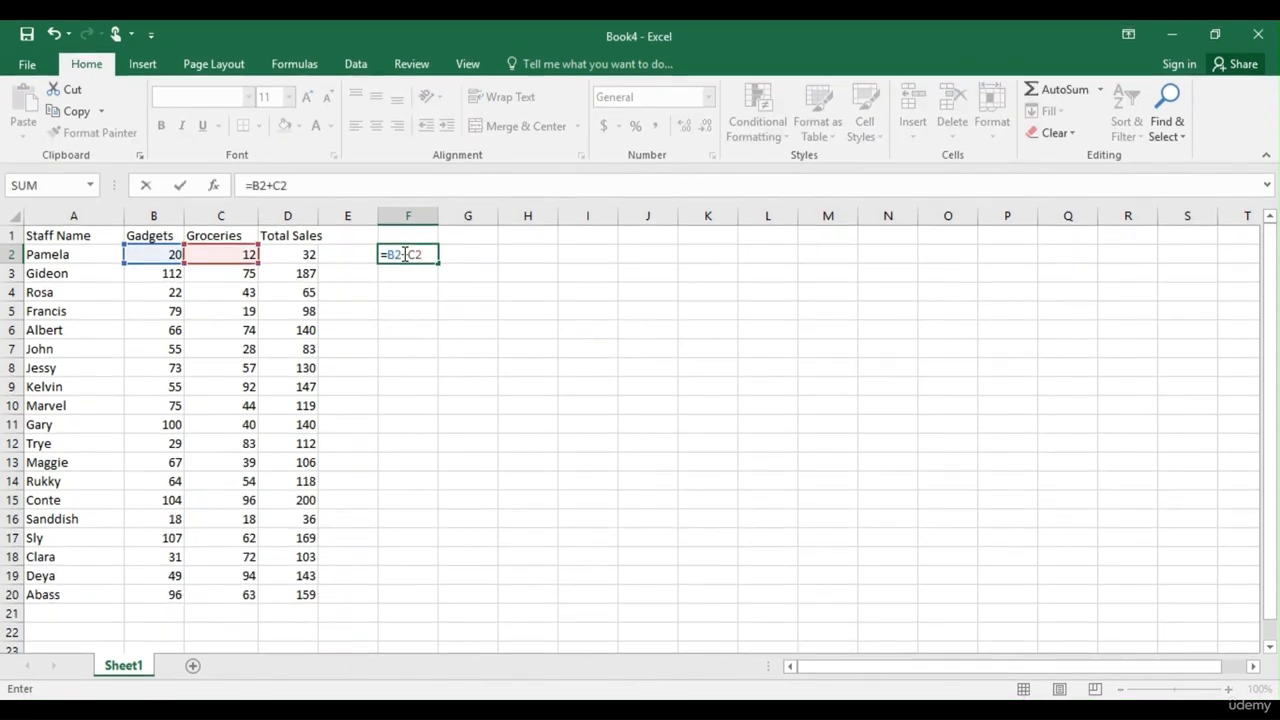
pyautogui.press('Return')
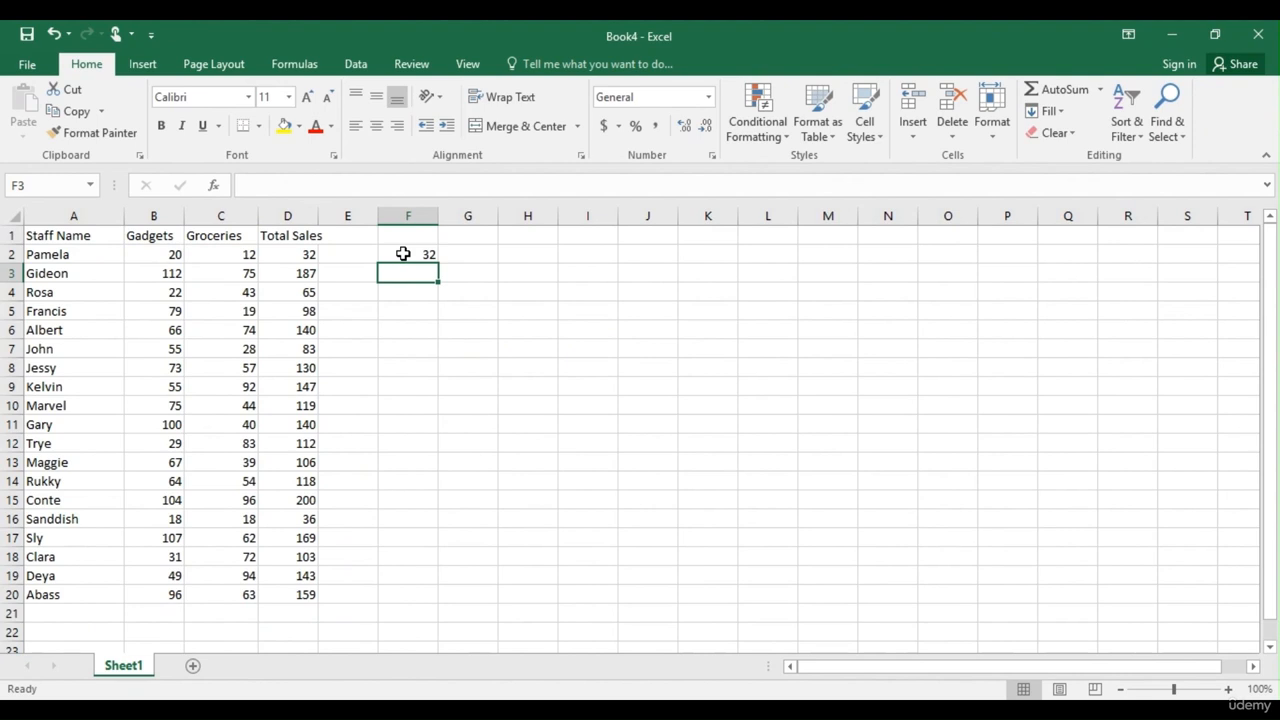
# Enter the heading TOTAL in cell F1 above the separate formula.
pyautogui.click(403, 254)
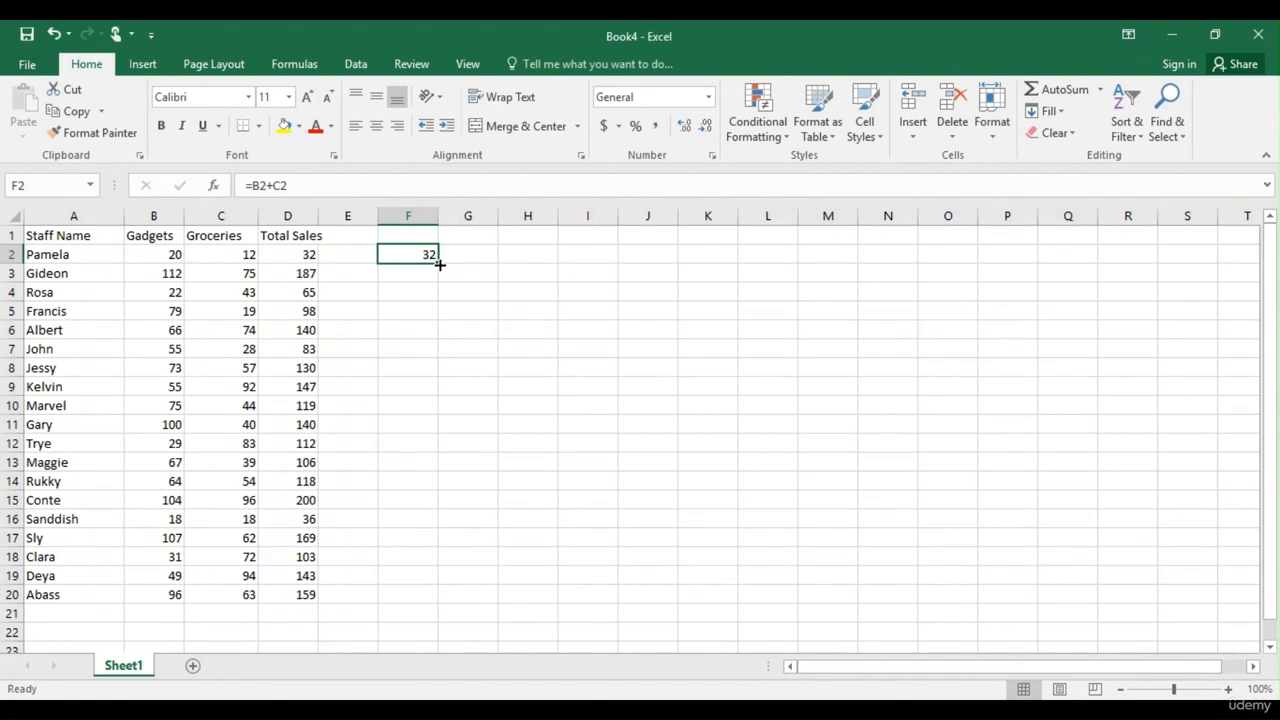
pyautogui.click(422, 234)
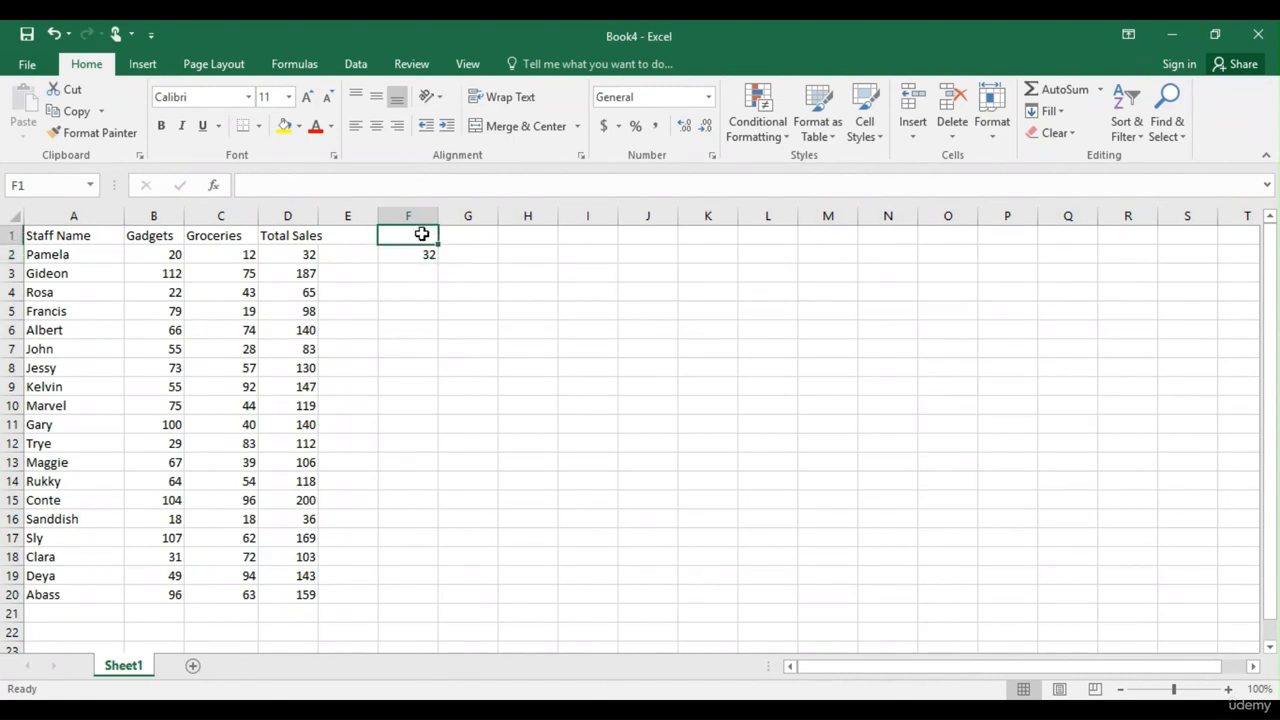
pyautogui.write('TOTAL')
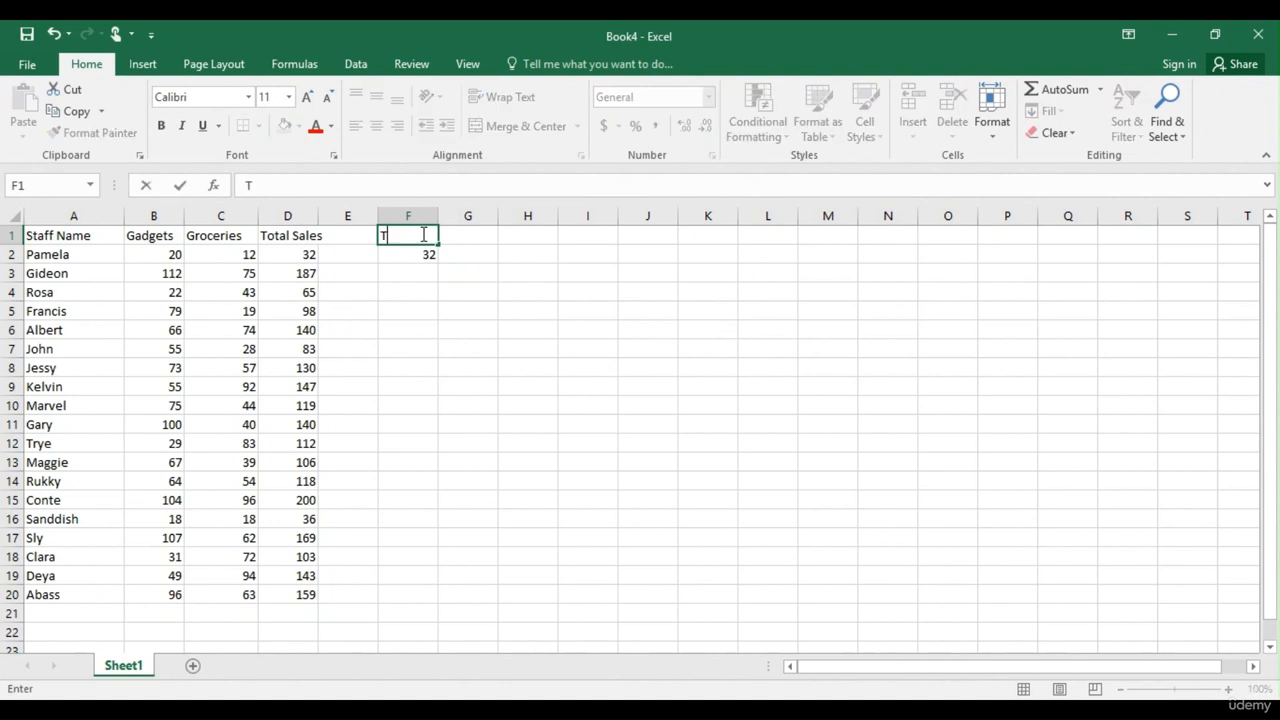
pyautogui.press('Return')
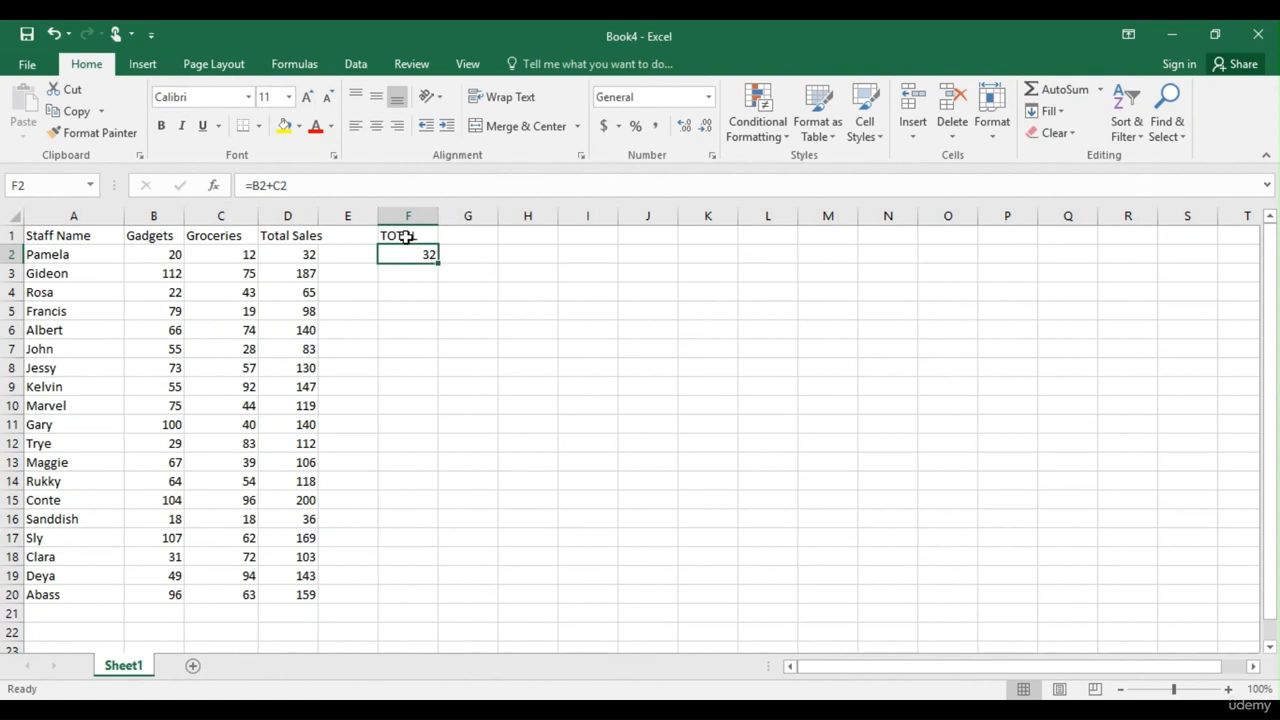
# Enter the heading BEFORE in cell E1 so the empty column connects the table to the TOTAL column.
pyautogui.click(352, 217)
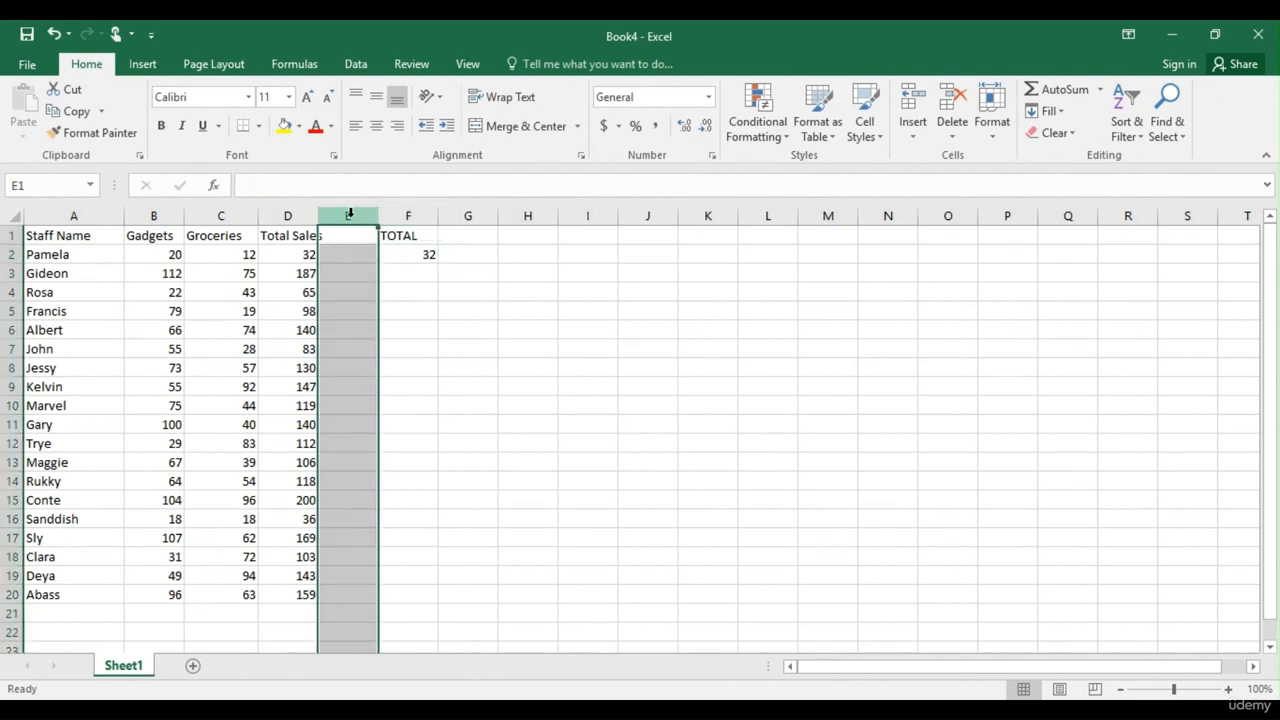
pyautogui.click(423, 215)
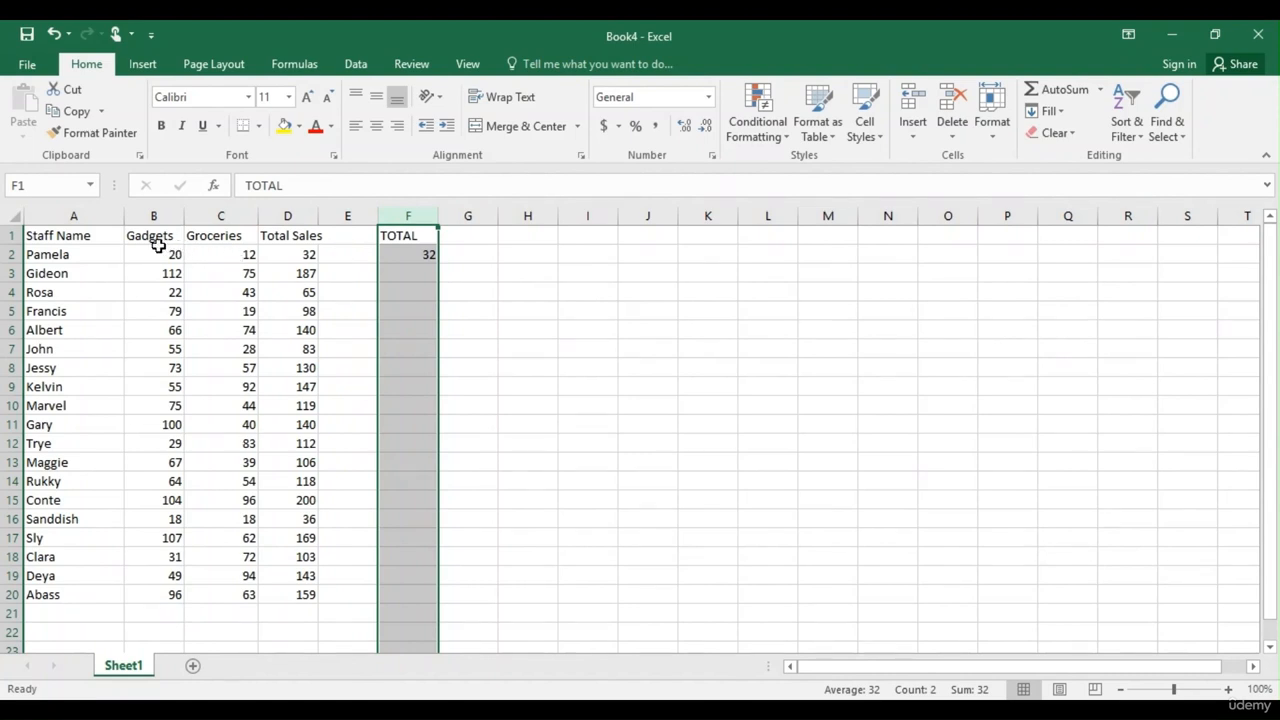
pyautogui.click(340, 233)
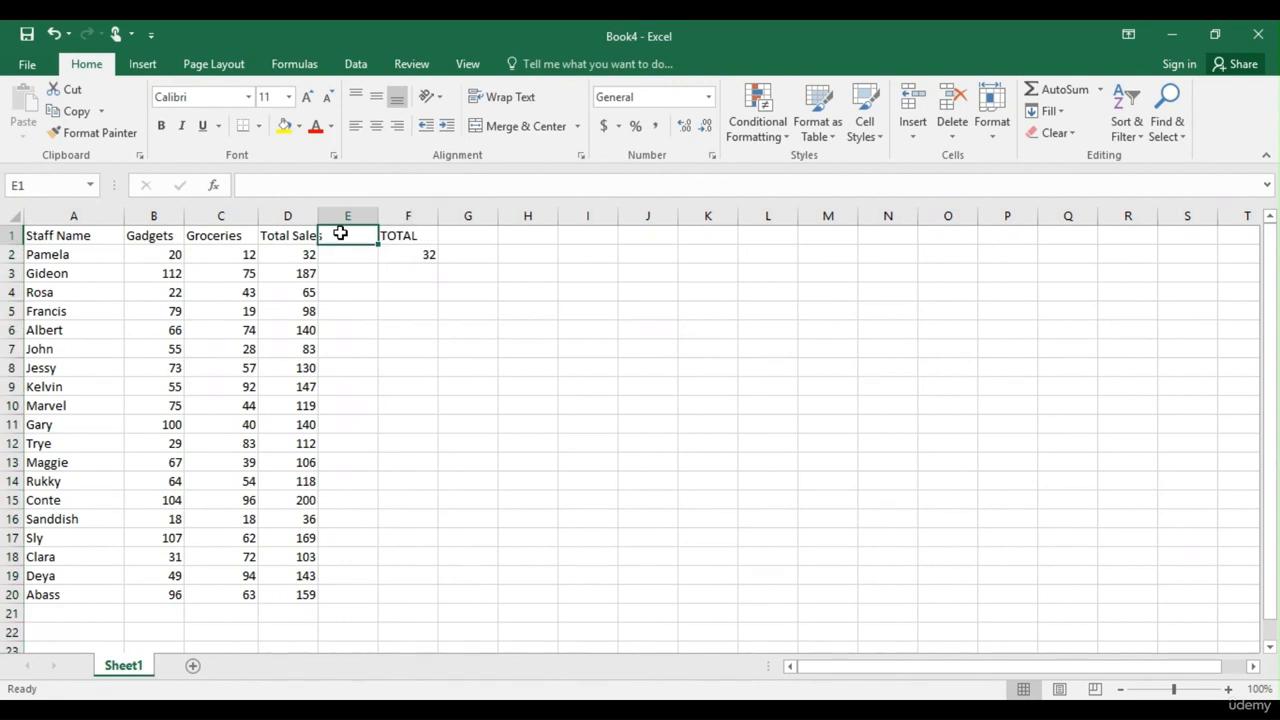
pyautogui.write('BEFOR')
pyautogui.press('Return')
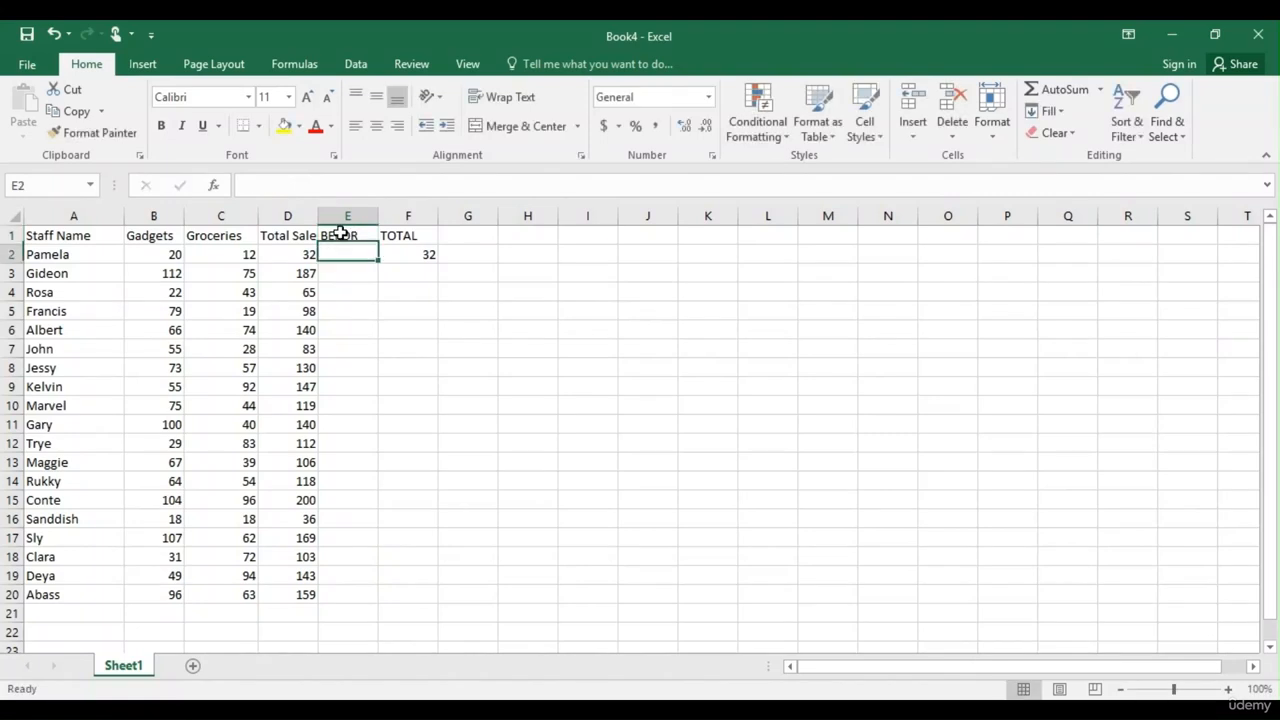
pyautogui.click(361, 236)
pyautogui.doubleClick(361, 236)
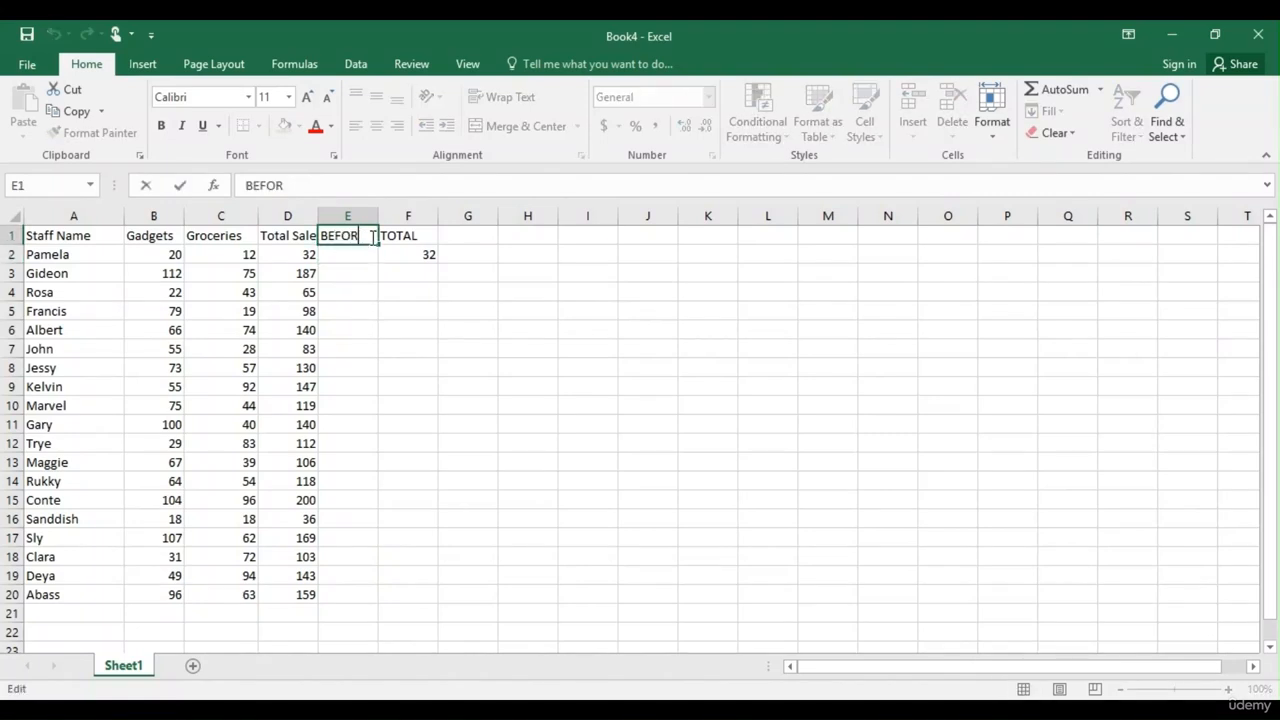
pyautogui.write('E')
# Fill the formula in cell F2 down the TOTAL column to F20.
pyautogui.click(418, 255)
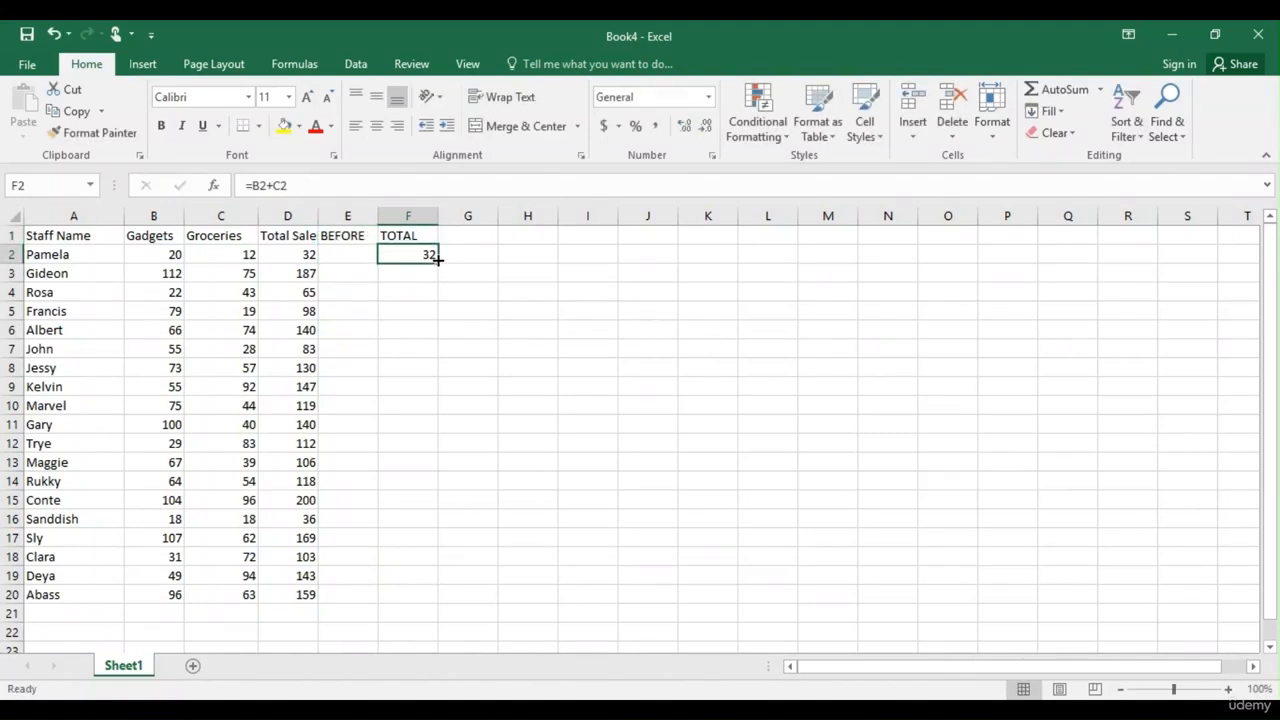
pyautogui.doubleClick(437, 259)
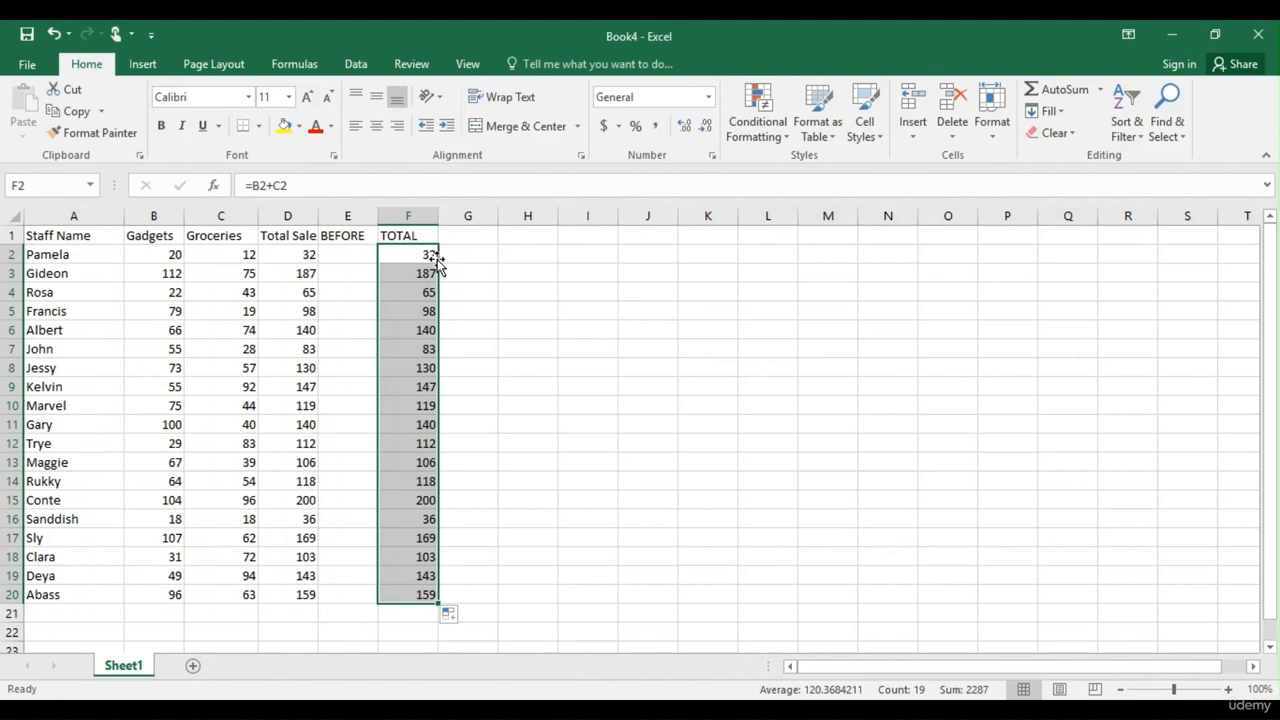